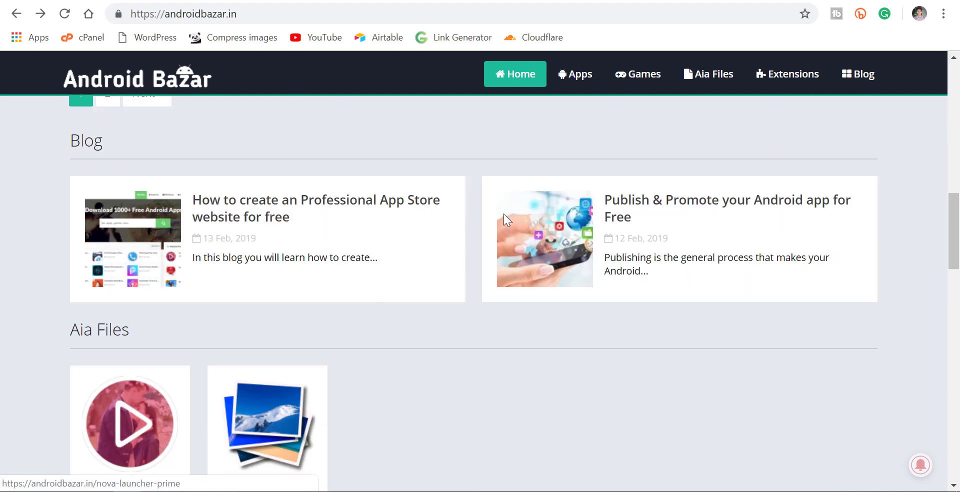
- Look over the Android Bazar home page, from the latest apps and blog sections to the footer
scroll(504, 247, down, 8)
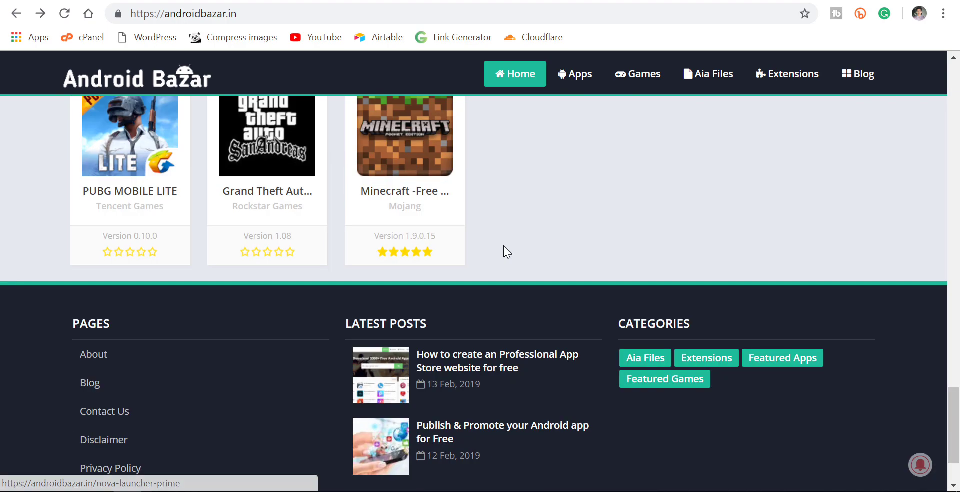
scroll(510, 274, up, 20)
scroll(510, 275, up, 16)
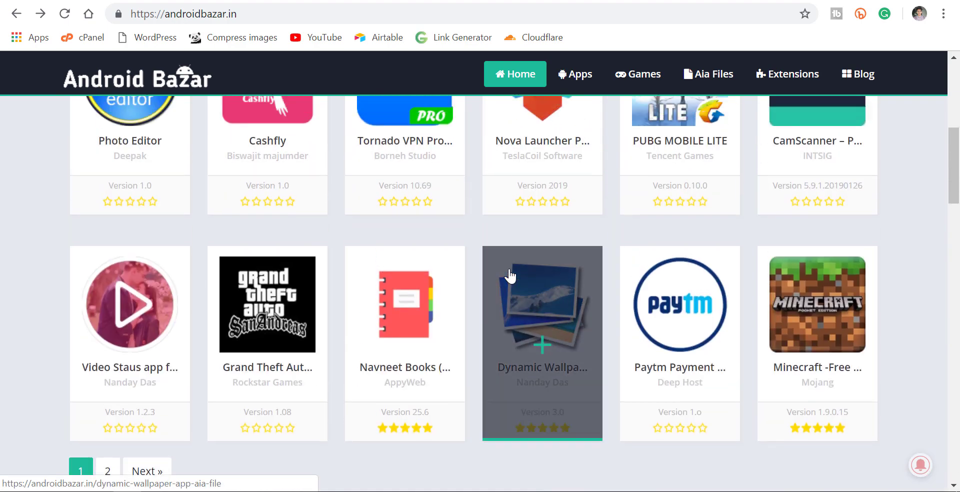
scroll(510, 274, down, 14)
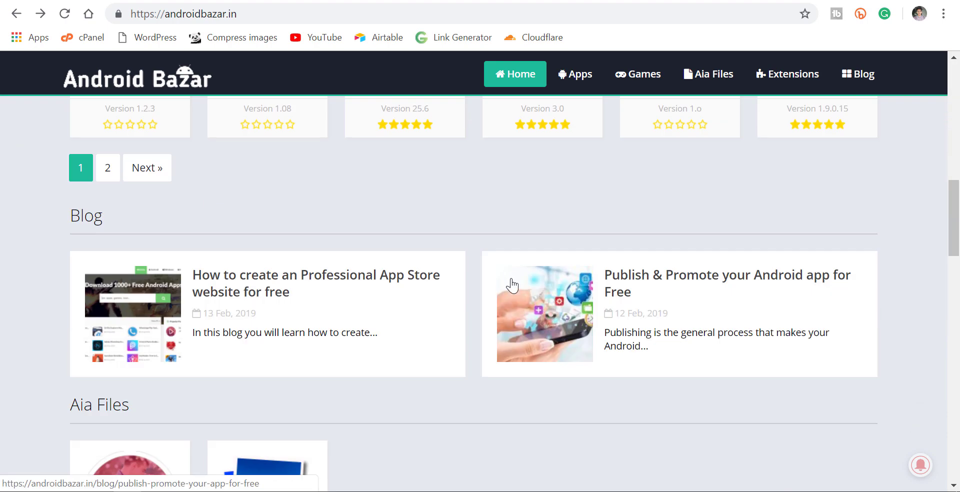
scroll(510, 285, up, 14)
scroll(505, 290, down, 10)
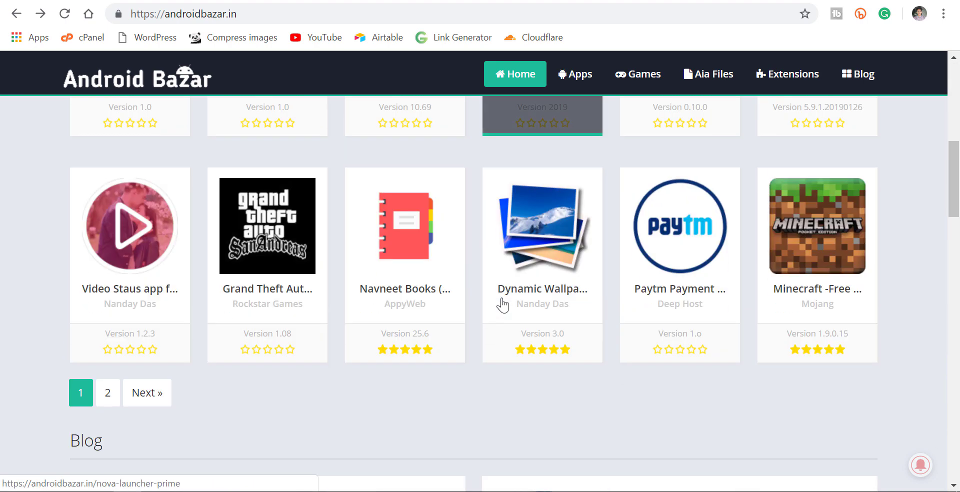
scroll(501, 302, up, 7)
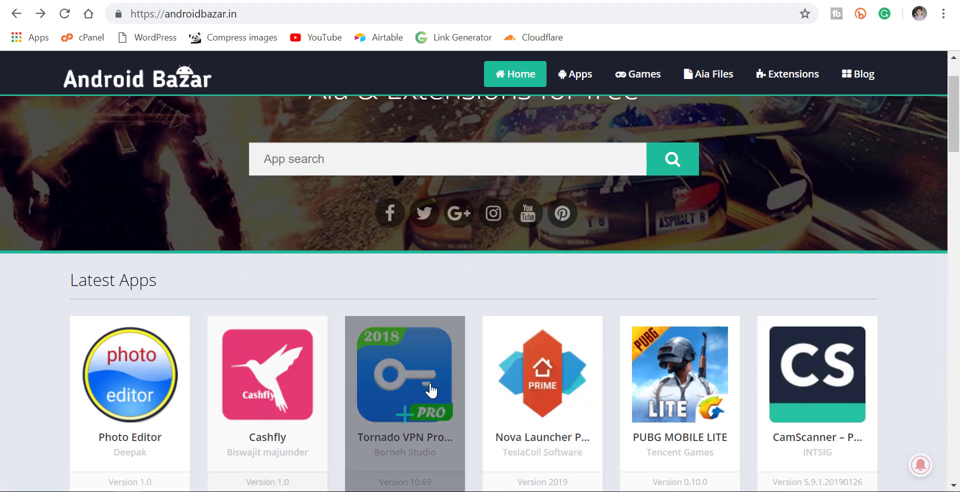
scroll(431, 391, down, 7)
scroll(280, 165, up, 2)
- Switch to the Tech Developer YouTube channel and look through its home page, including the App Development Series, Free Aia files and Online Earning playlists
key(ctrl+Tab)
scroll(485, 277, up, 5)
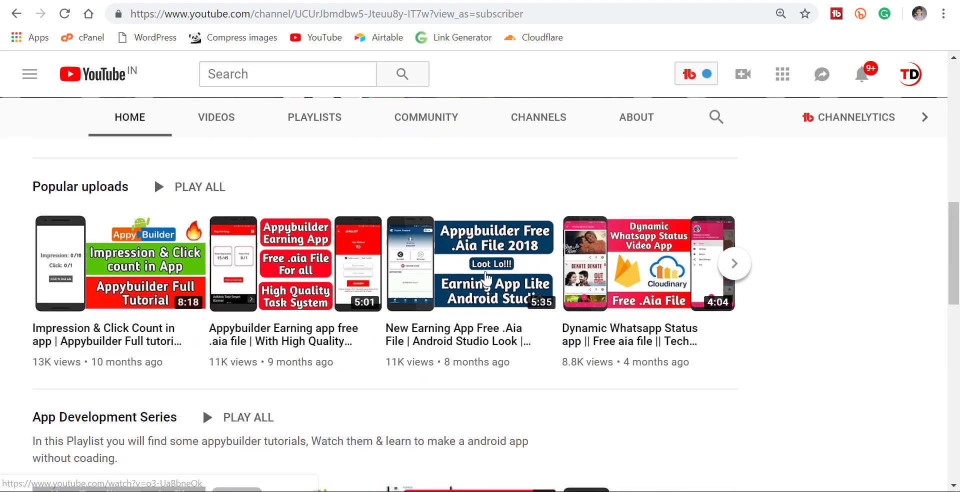
scroll(485, 277, up, 8)
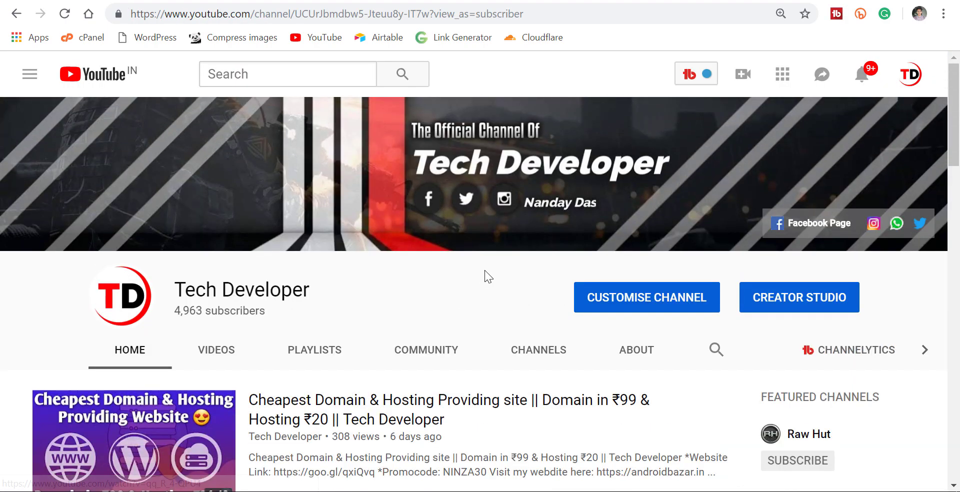
scroll(484, 270, down, 10)
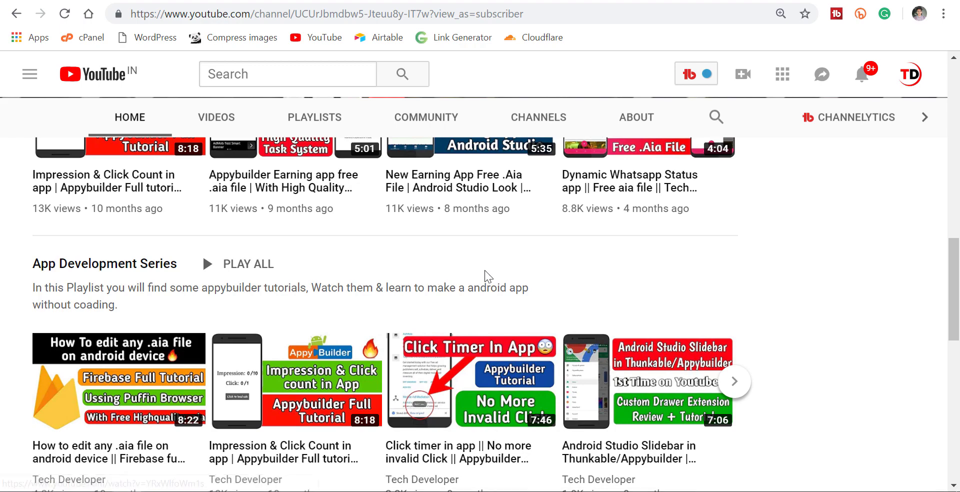
scroll(484, 270, up, 10)
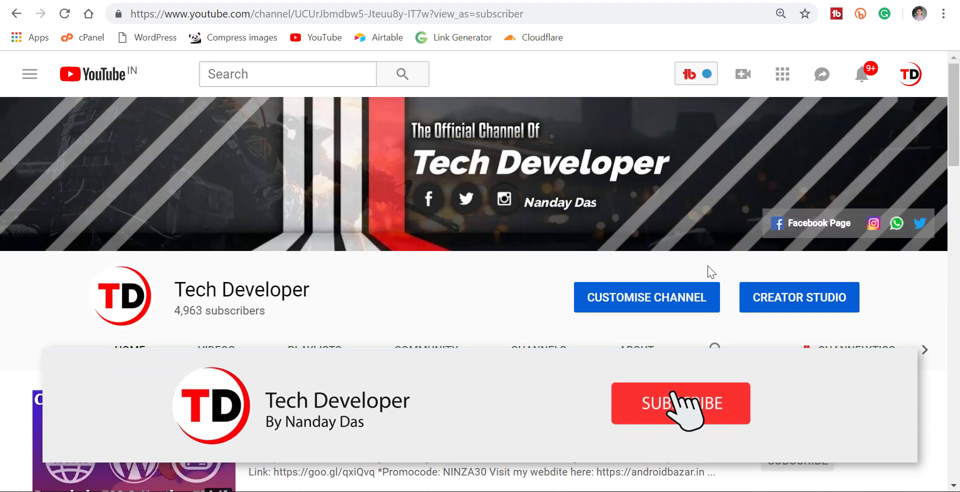
scroll(707, 265, down, 12)
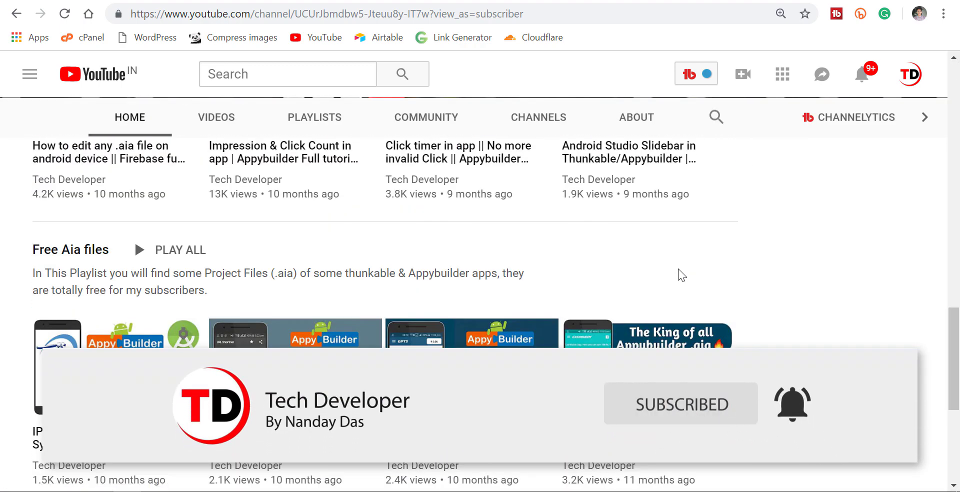
scroll(678, 269, down, 5)
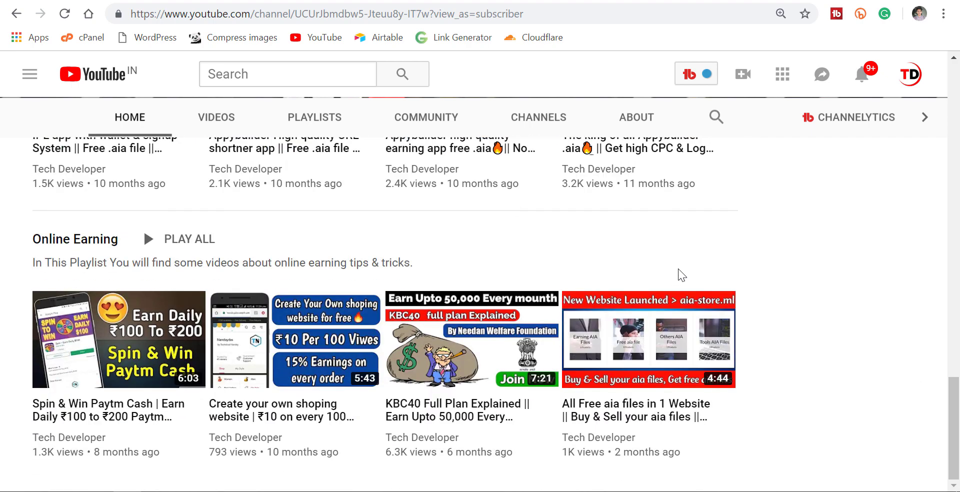
scroll(679, 270, up, 15)
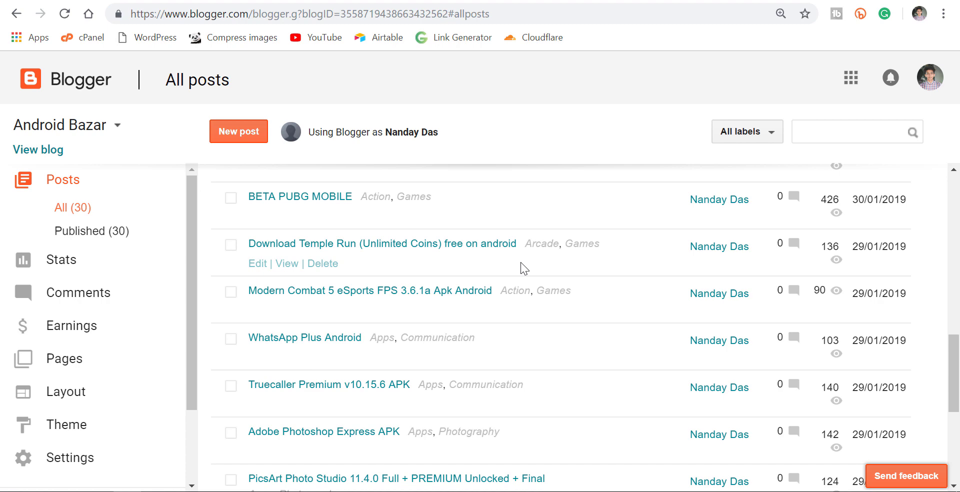
- Examine the Android Bazar blog's list of all posts in Blogger, including their labels, view counts and dates
scroll(520, 268, up, 10)
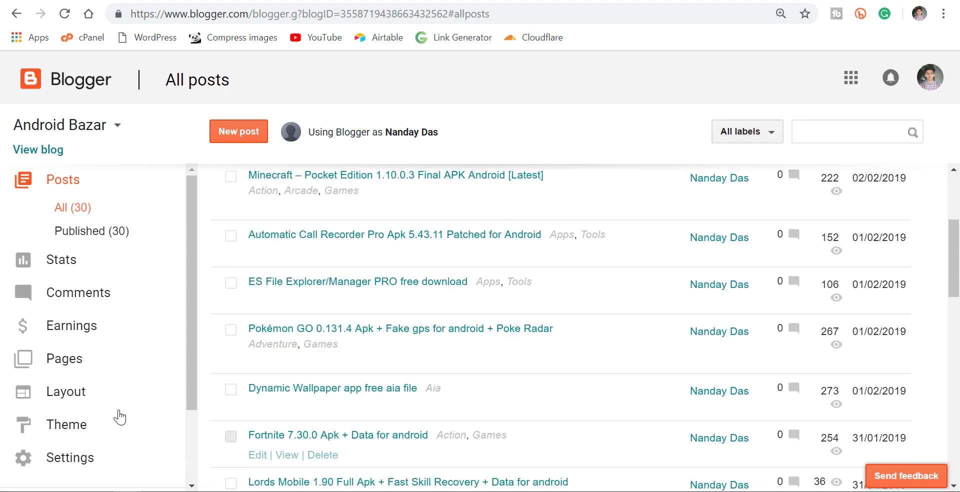
scroll(120, 350, down, 2)
scroll(150, 380, up, 2)
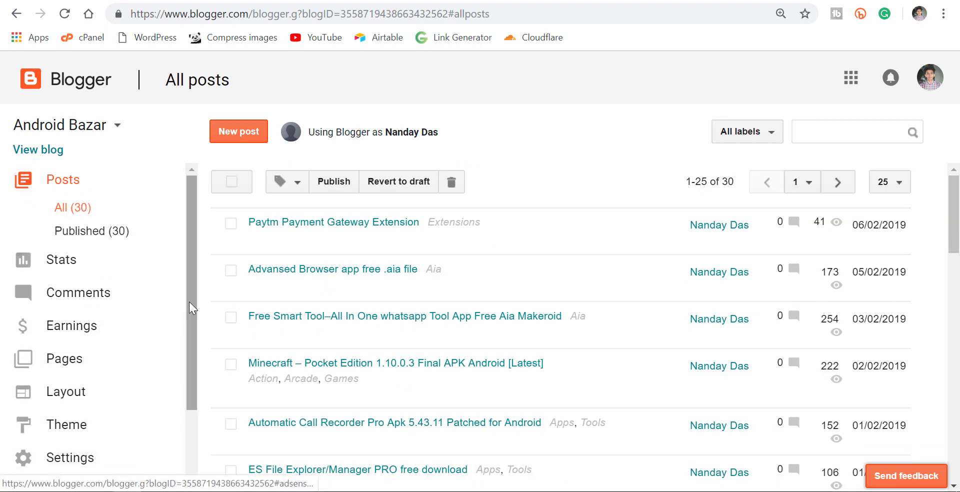
scroll(189, 301, down, 1)
scroll(186, 314, up, 1)
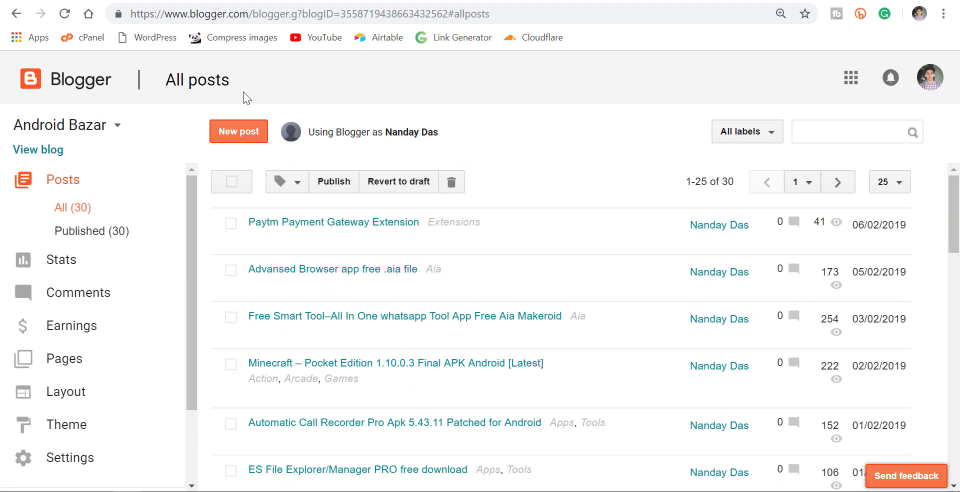
scroll(682, 250, down, 6)
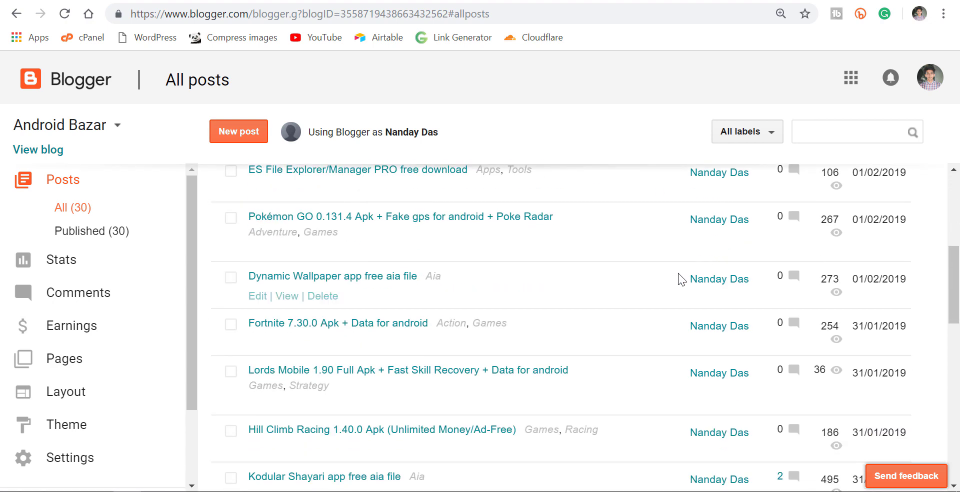
scroll(542, 352, up, 6)
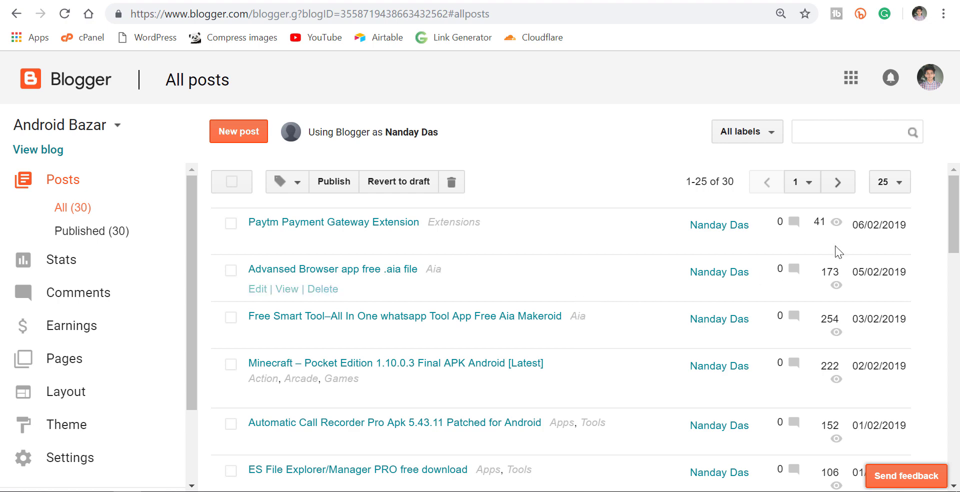
scroll(438, 225, down, 5)
scroll(390, 335, up, 5)
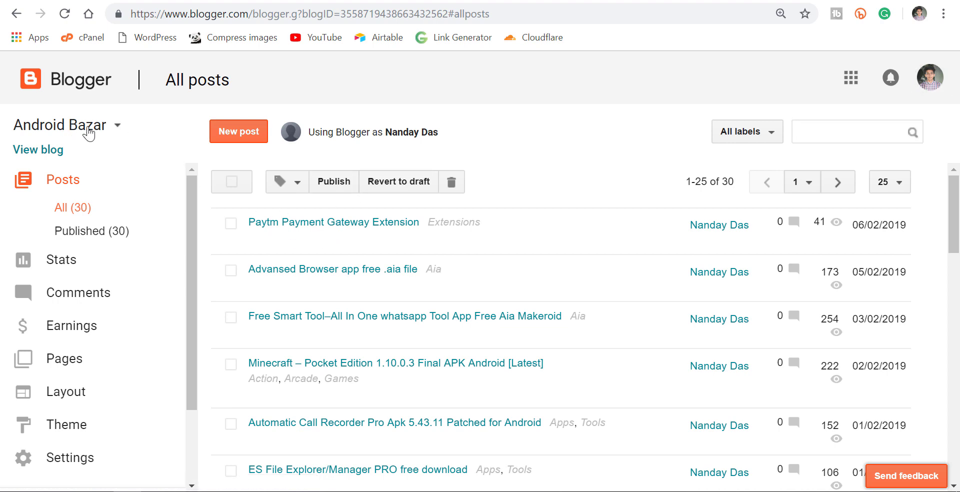
- Open the form for creating a new blog, look through its title, address and theme options, and close it without creating a blog
click(83, 129)
click(48, 219)
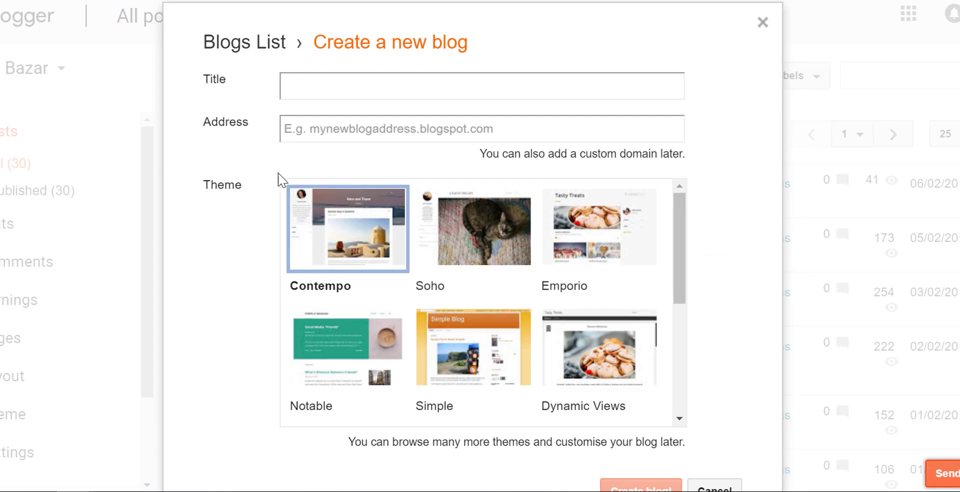
click(402, 126)
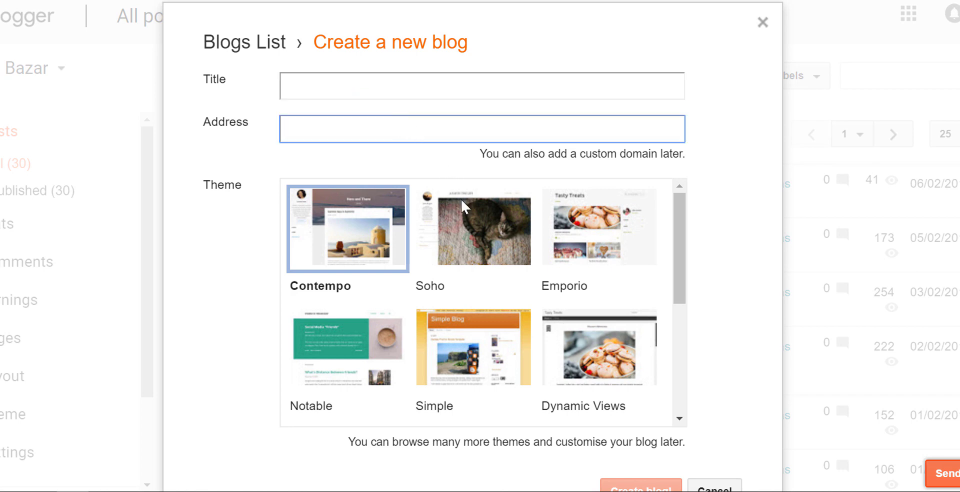
scroll(460, 197, down, 5)
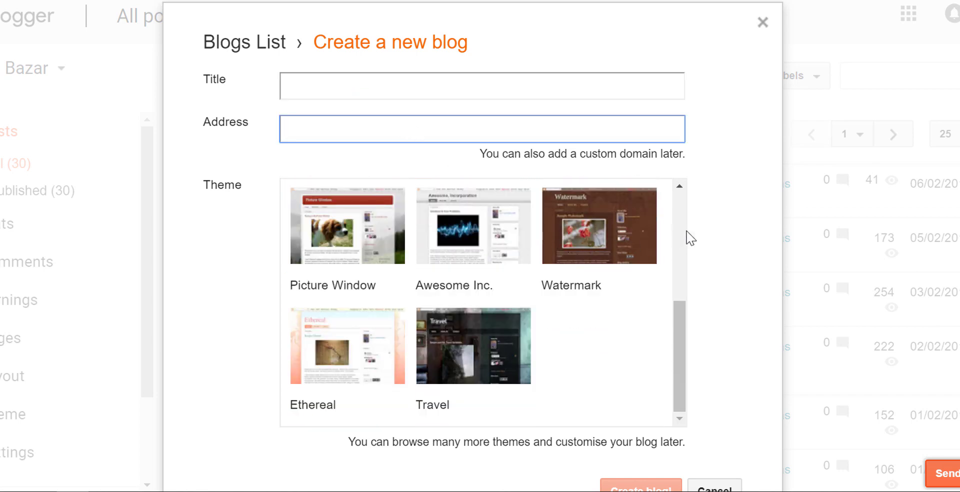
scroll(688, 260, down, 2)
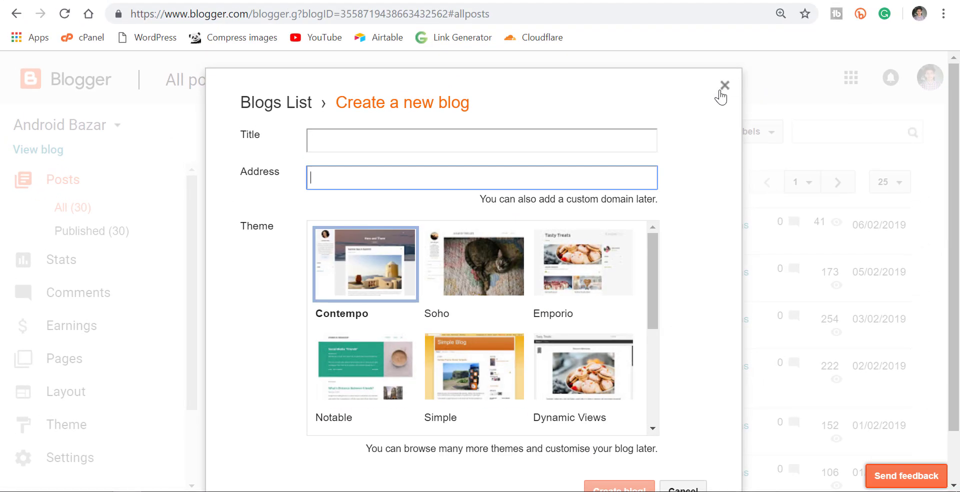
click(724, 88)
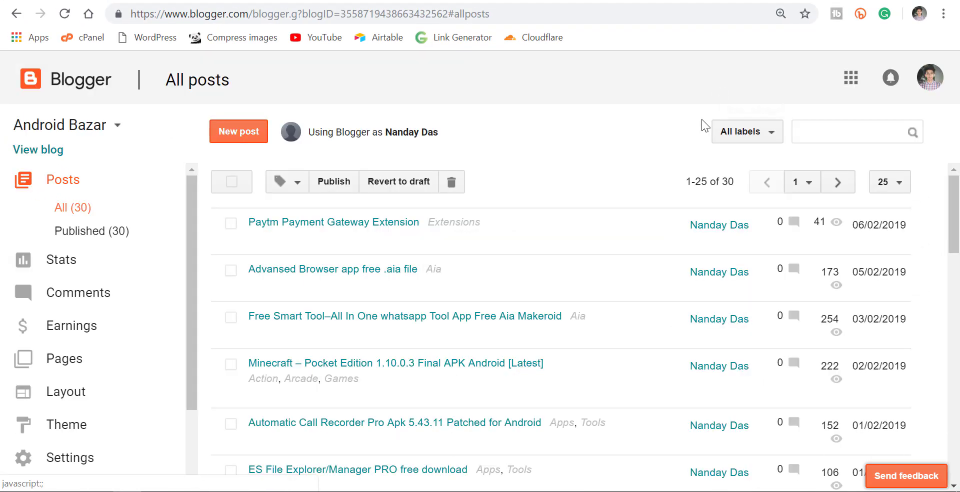
- Review the older entries in the Android Bazar post list and return to the newest posts
scroll(555, 252, down, 10)
scroll(555, 253, down, 8)
scroll(558, 256, up, 2)
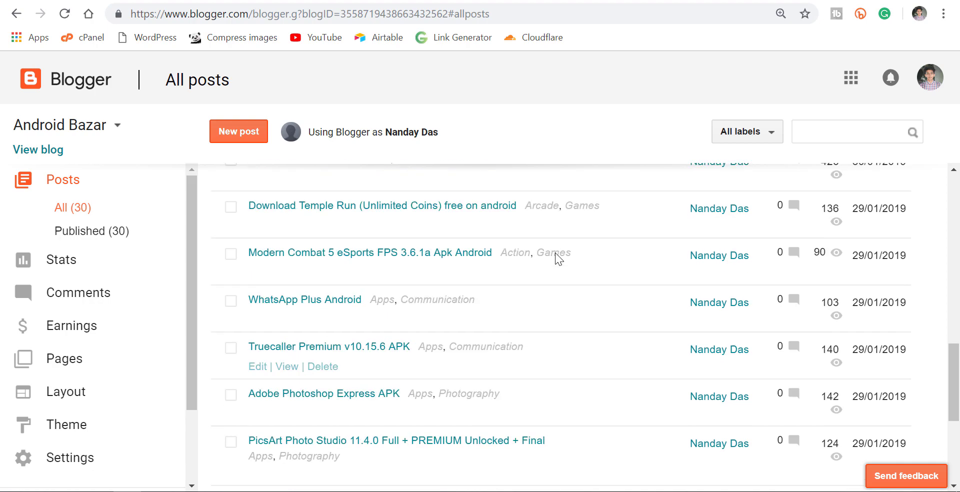
scroll(493, 197, up, 11)
scroll(440, 278, down, 12)
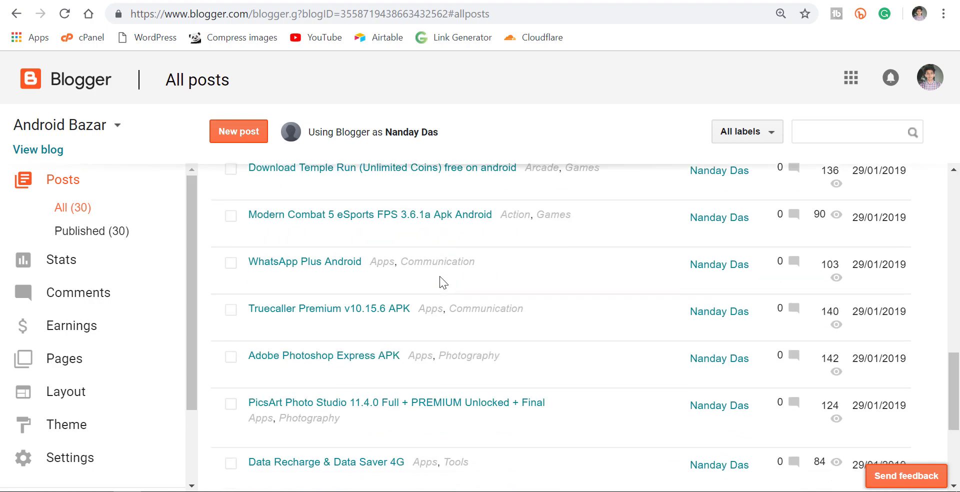
scroll(440, 283, down, 4)
scroll(440, 283, up, 15)
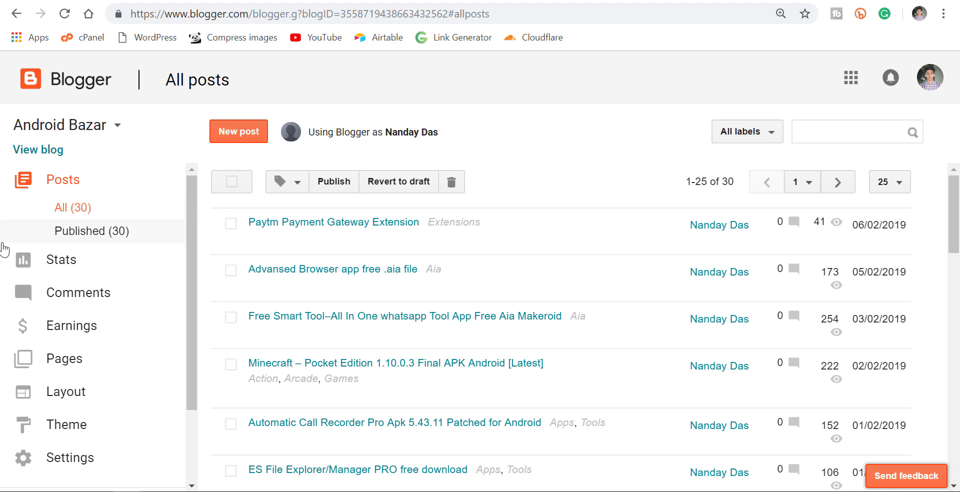
- View the live Android Bazar blog at androidbazarin.blogspot.com and examine the layout of its posts and sidebar
click(40, 151)
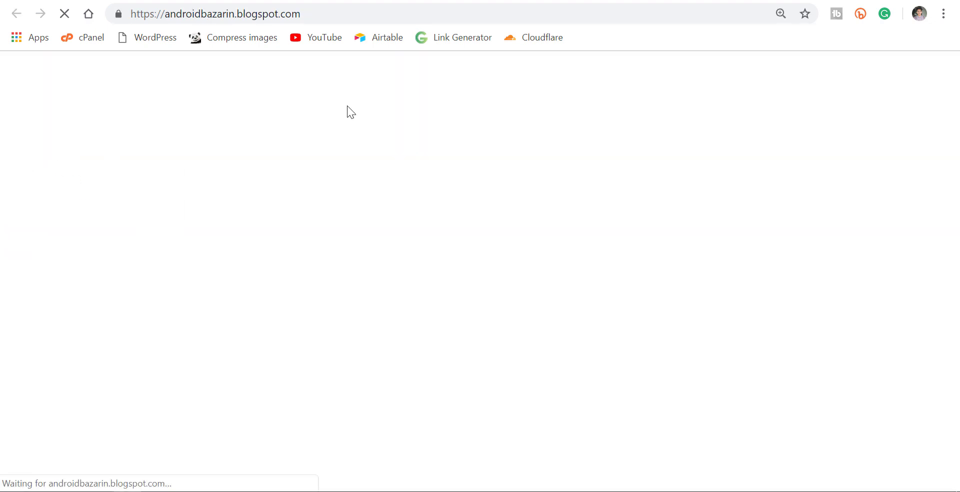
scroll(629, 188, down, 20)
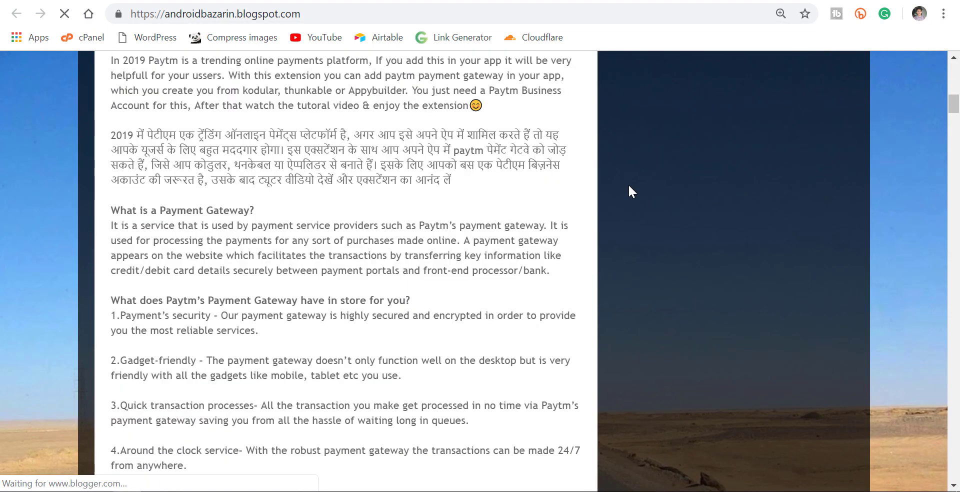
scroll(628, 184, down, 20)
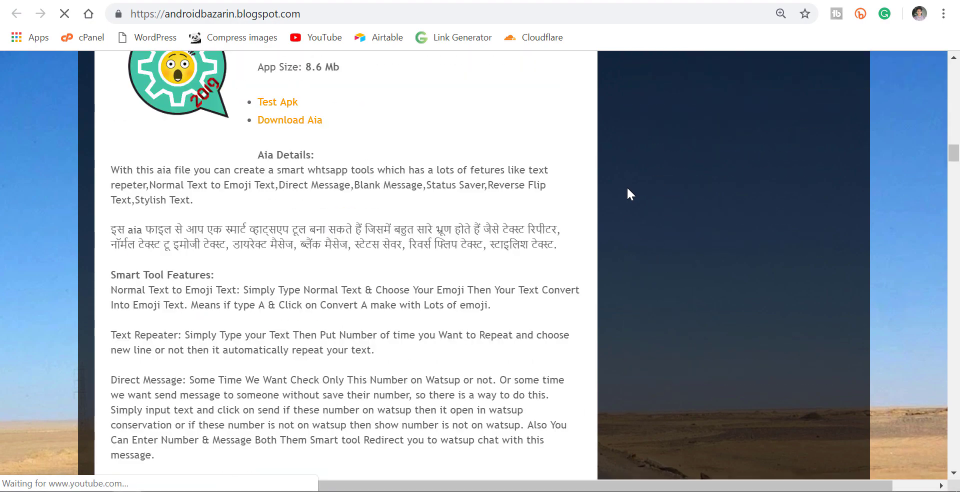
scroll(547, 230, down, 16)
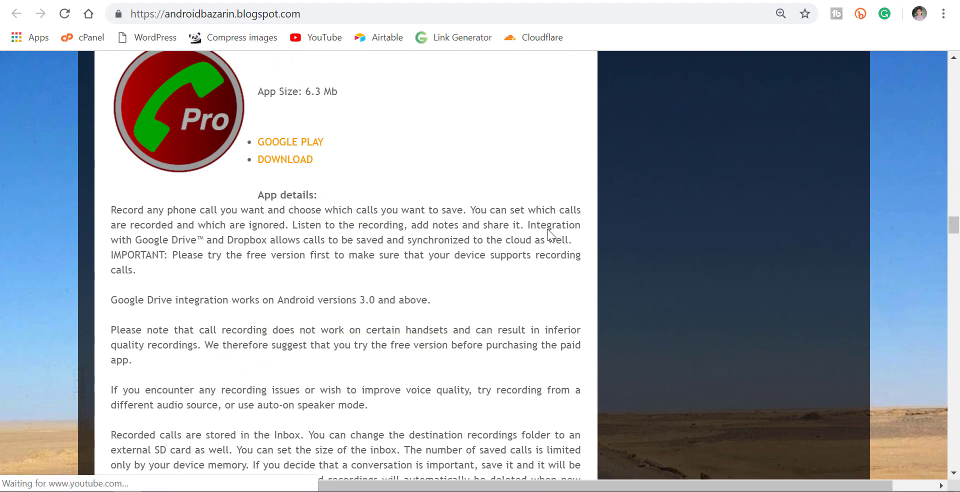
scroll(548, 232, up, 15)
scroll(547, 233, up, 20)
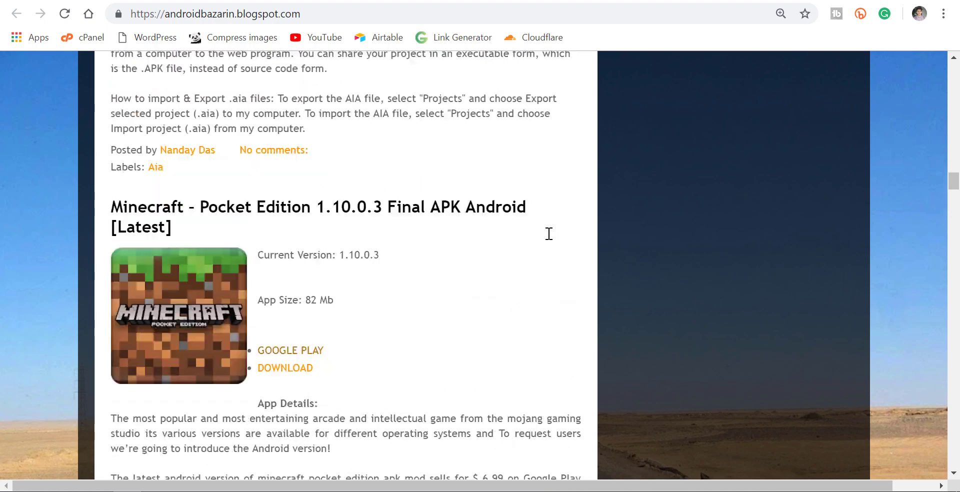
scroll(550, 235, up, 15)
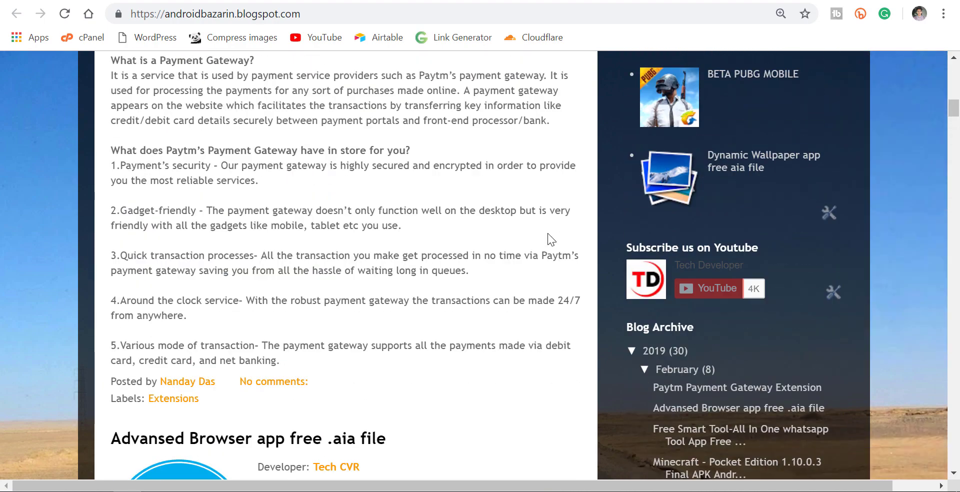
- Switch back to the androidbazar.in site and look at the app grid and Blog section on its home page
key(ctrl+Tab)
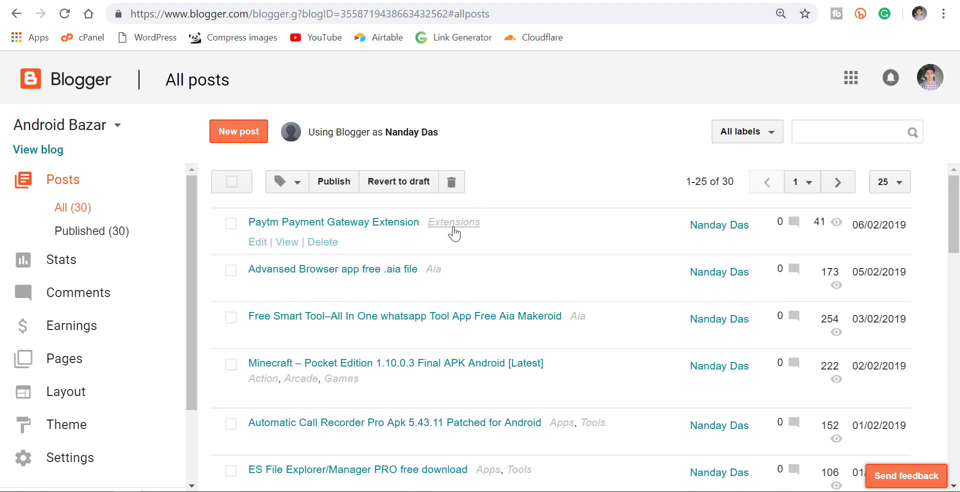
key(ctrl+Tab)
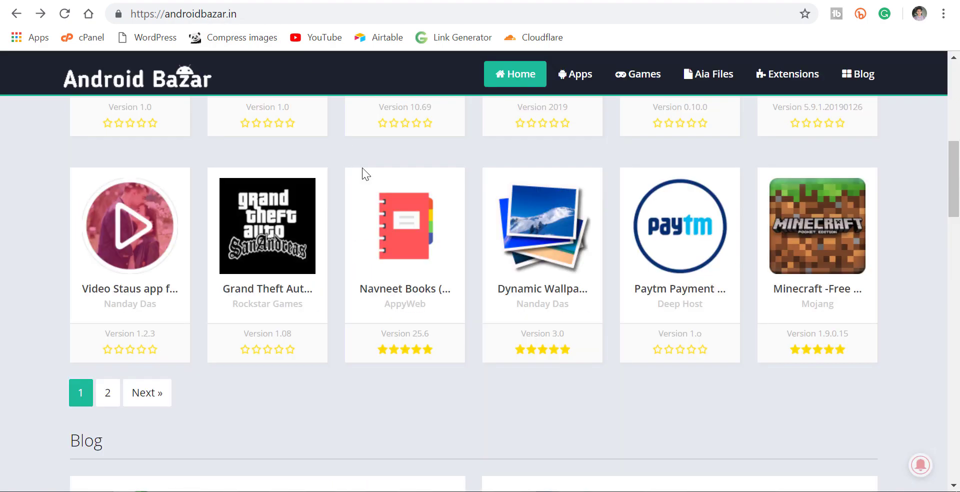
scroll(386, 220, down, 10)
scroll(300, 325, up, 1)
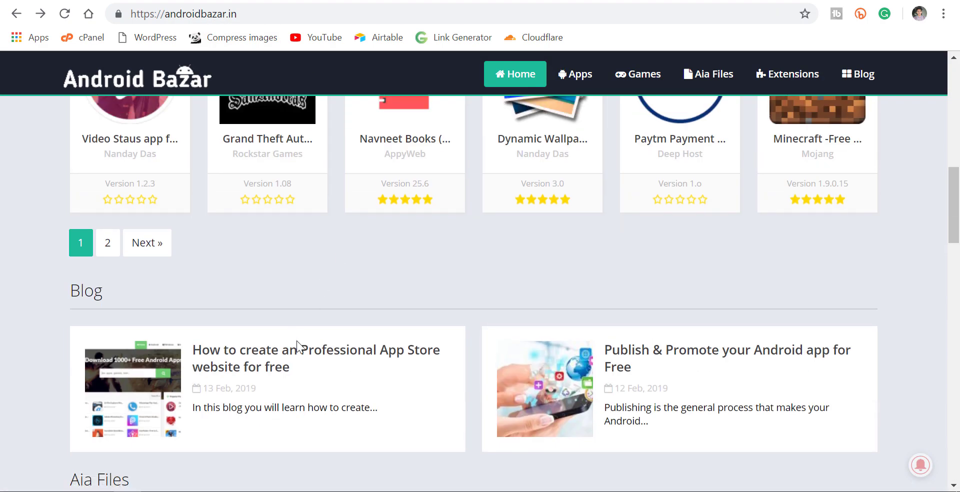
- Open the "How to create an Professional App Store website for free" article and read its theme download, live demo and installation sections
scroll(316, 350, down, 1)
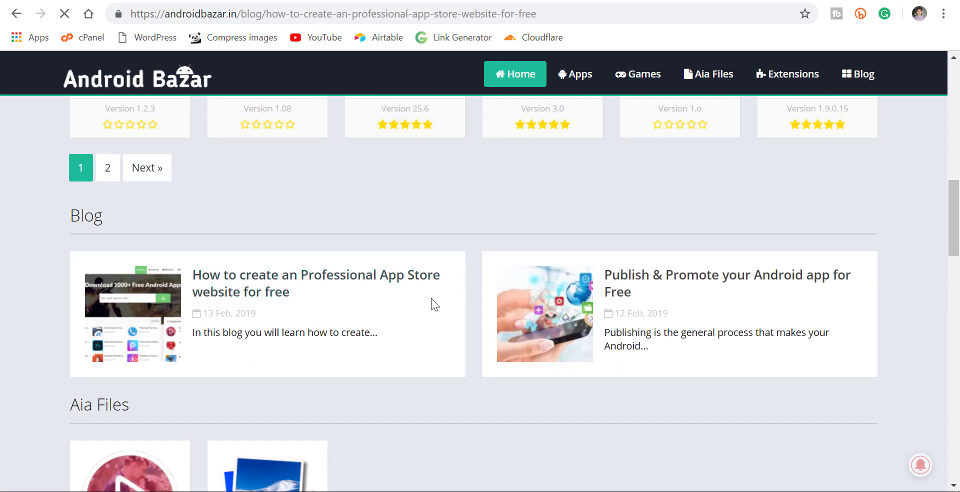
scroll(533, 293, down, 5)
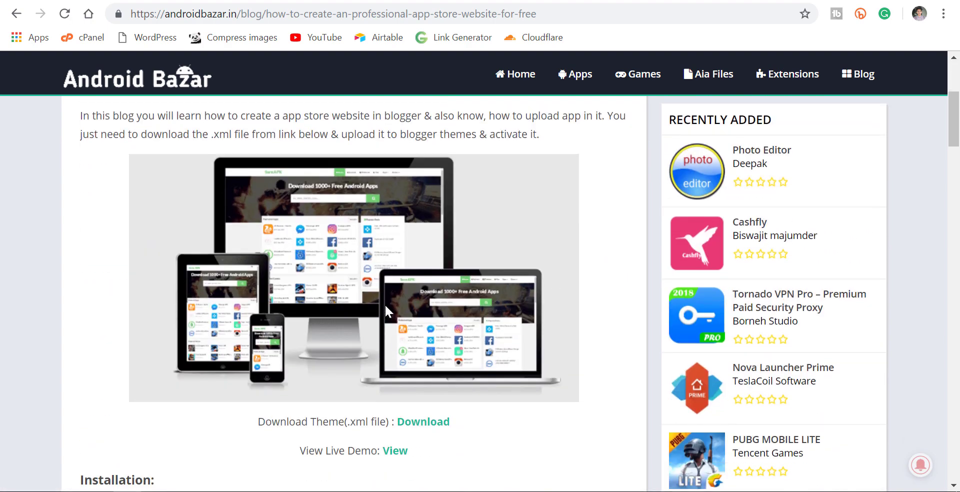
scroll(511, 324, down, 1)
scroll(320, 345, down, 3)
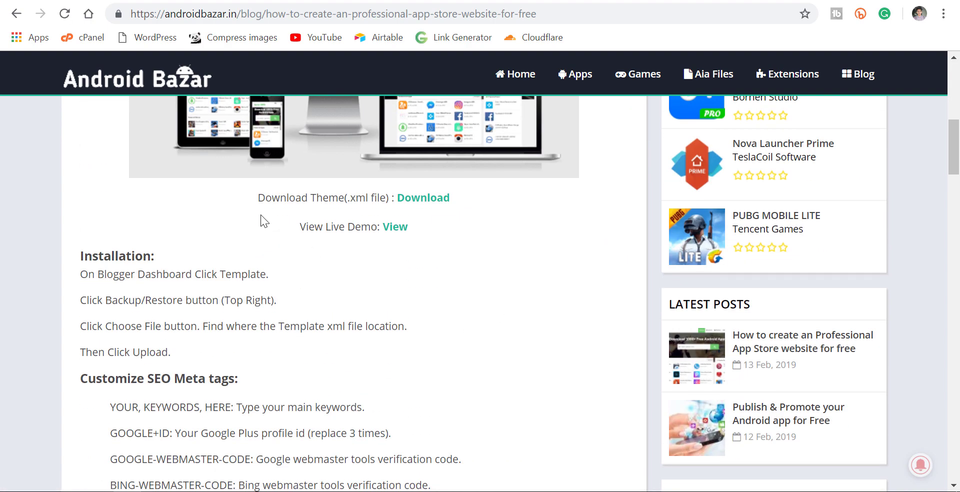
click(479, 213)
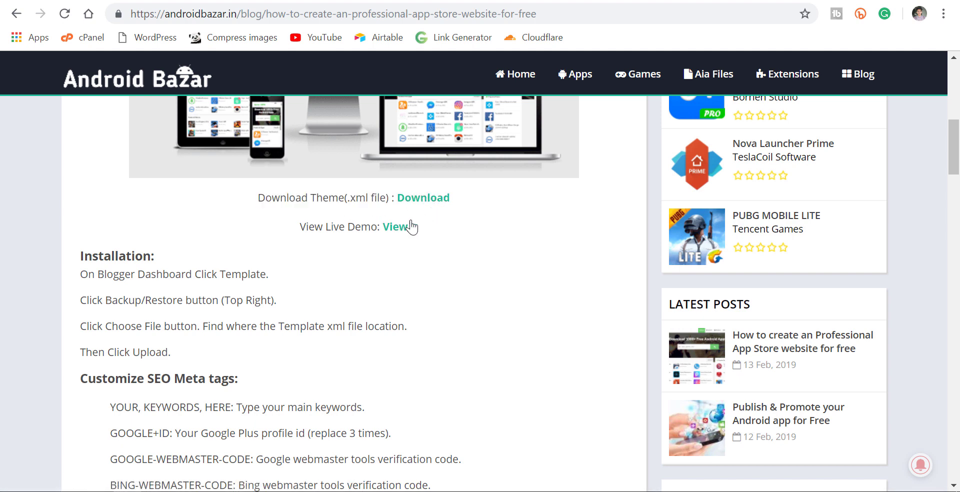
scroll(415, 235, down, 3)
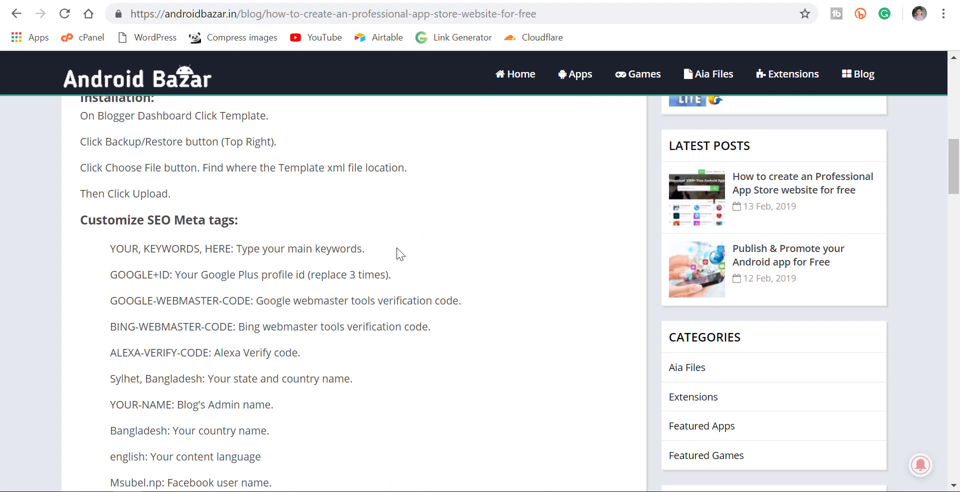
scroll(398, 255, up, 9)
scroll(410, 290, down, 3)
scroll(411, 294, down, 1)
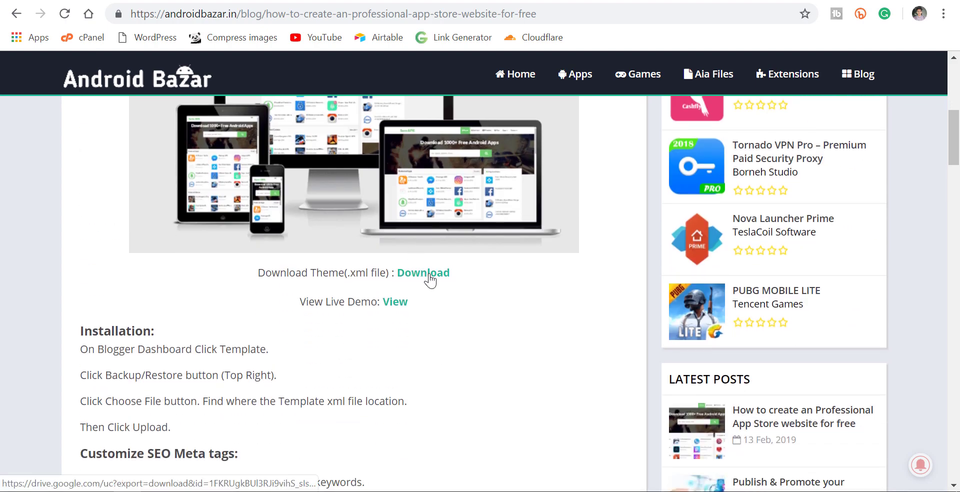
scroll(470, 308, up, 6)
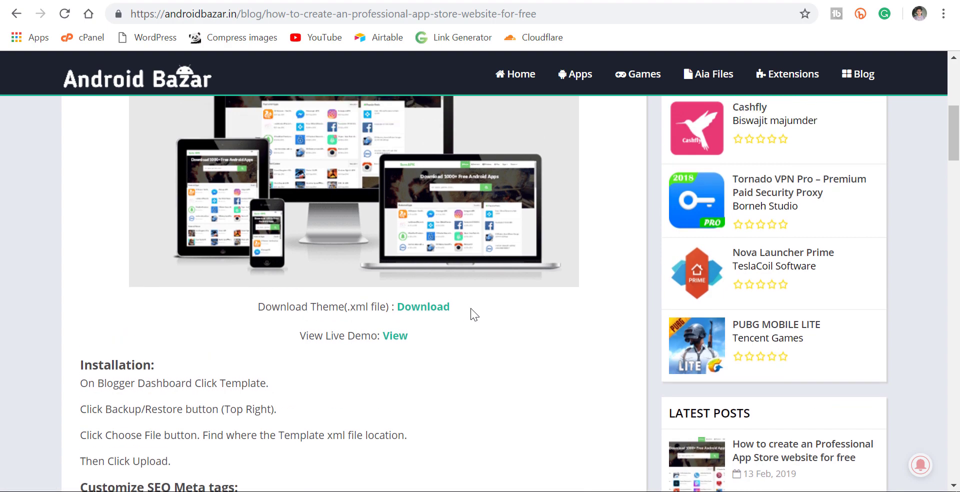
- Switch to the Blogger dashboard and open the theme Backup / Restore options for the Android Bazar blog
key(ctrl+Tab)
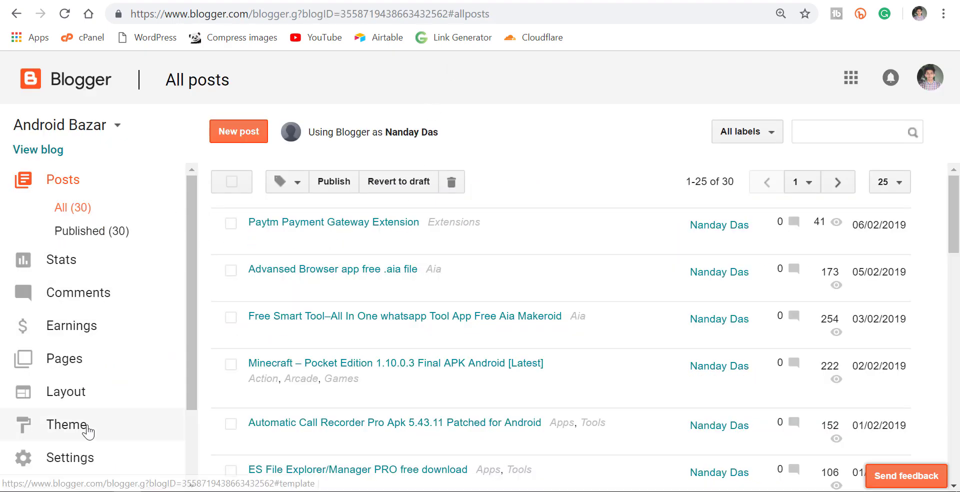
click(86, 427)
scroll(268, 339, down, 4)
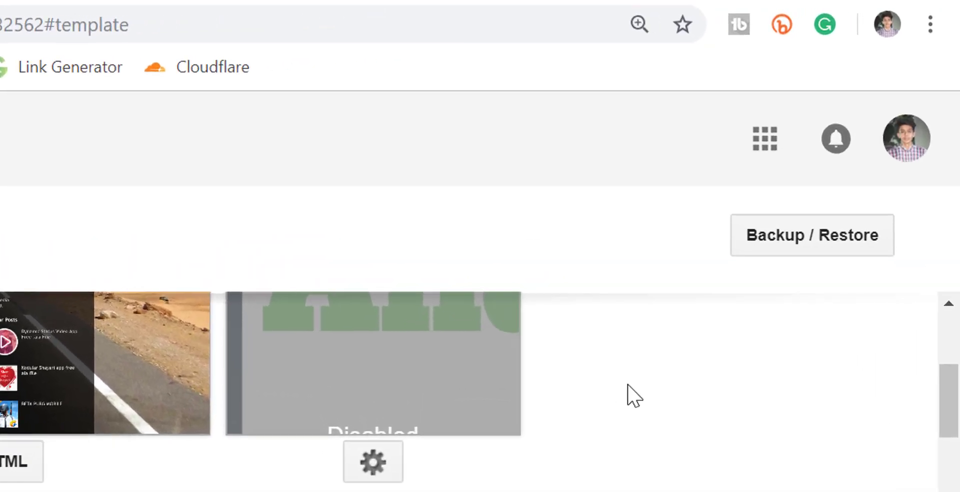
scroll(628, 384, up, 3)
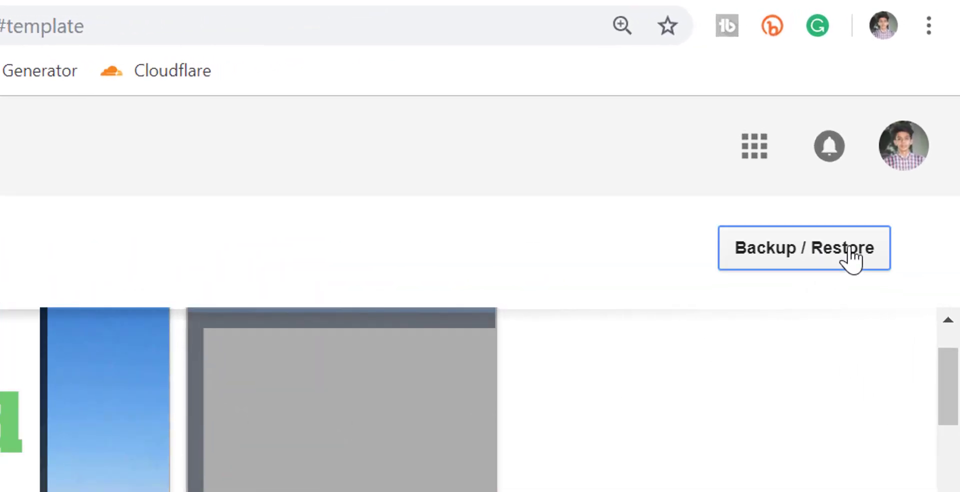
click(850, 255)
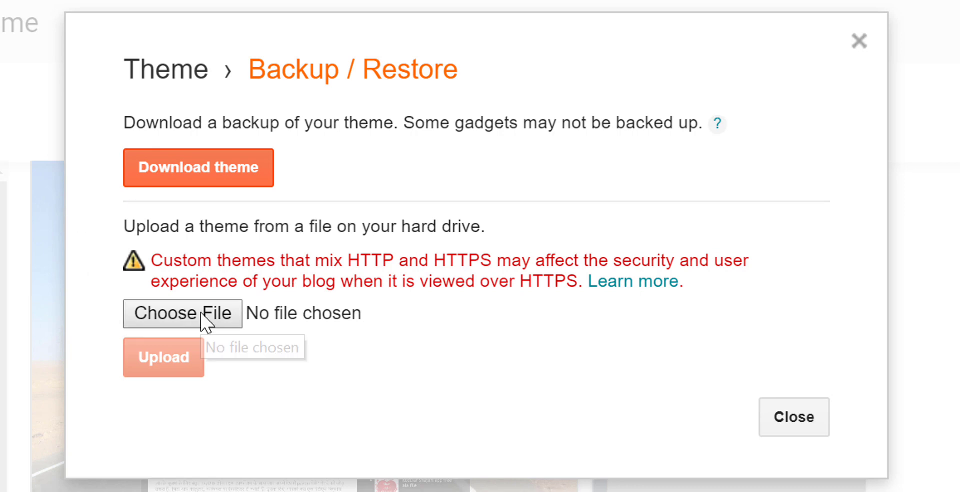
- Upload the "android bazar" XML file from the Template folder as the blog's theme and check its live preview
click(204, 320)
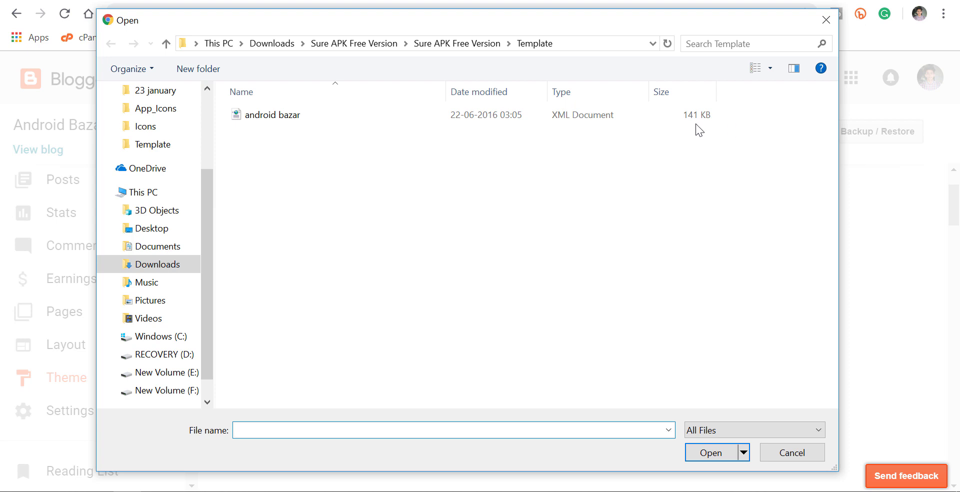
click(659, 114)
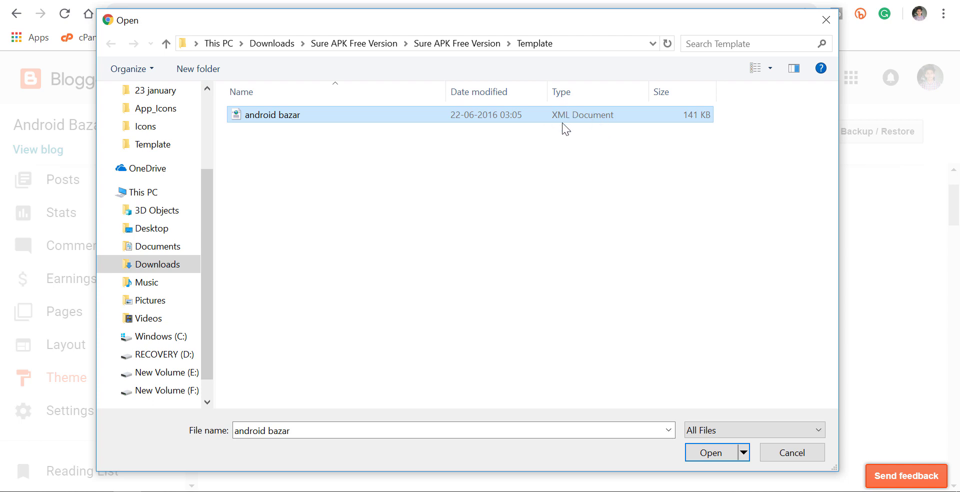
click(710, 453)
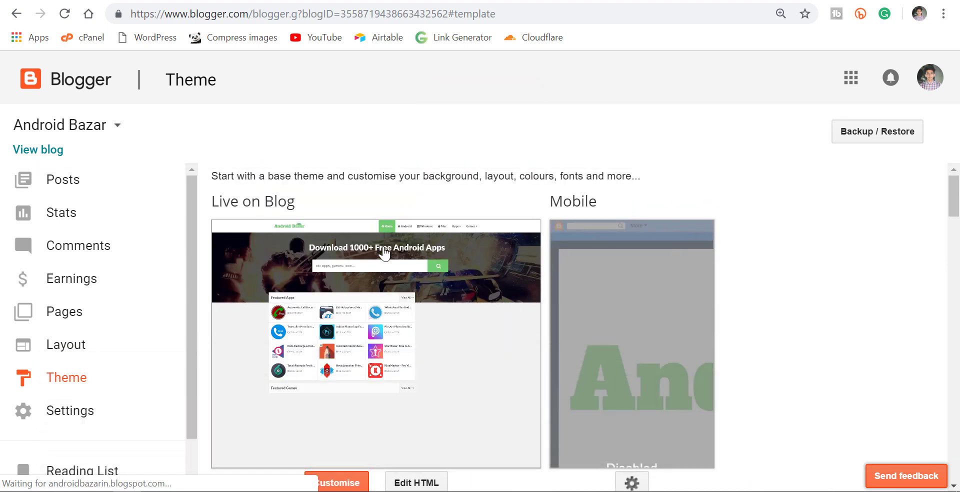
scroll(365, 278, down, 1)
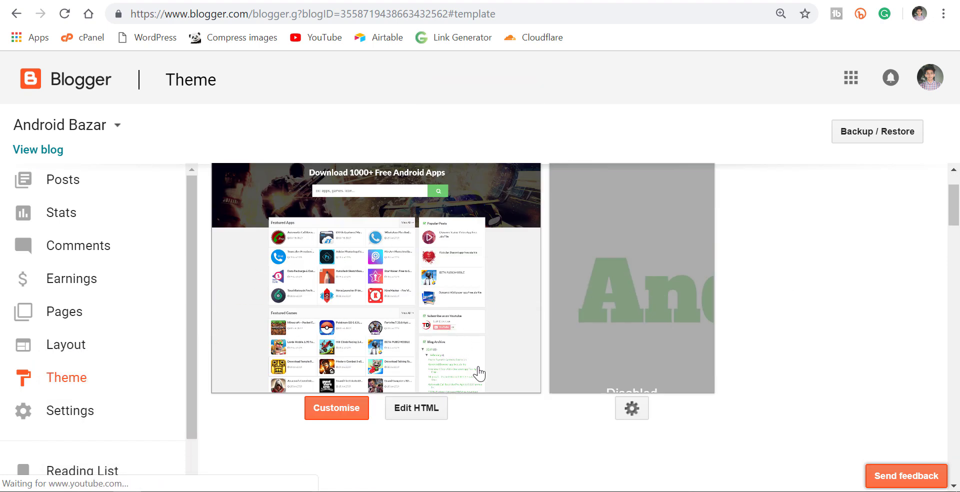
scroll(418, 405, up, 1)
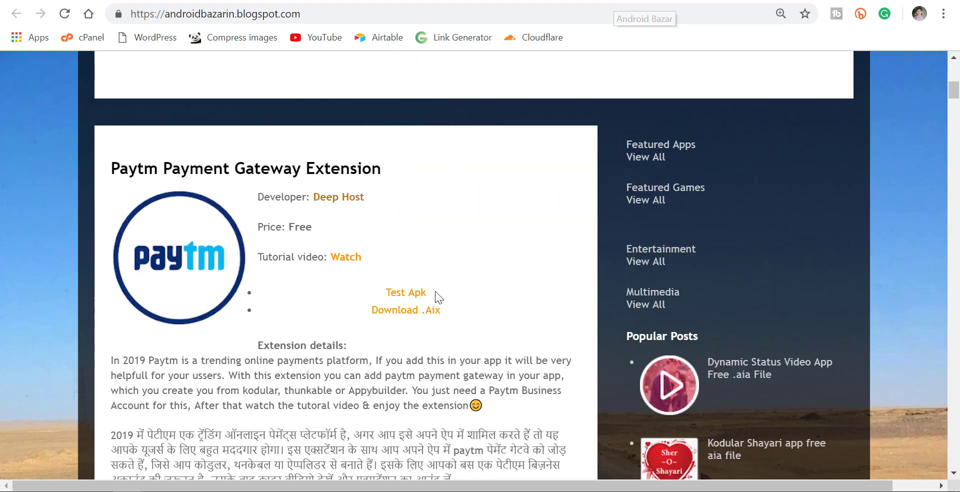
- Reload the live blog at androidbazarin.blogspot.com and examine the uploaded theme's header, featured apps, sidebar and page end
scroll(435, 291, up, 7)
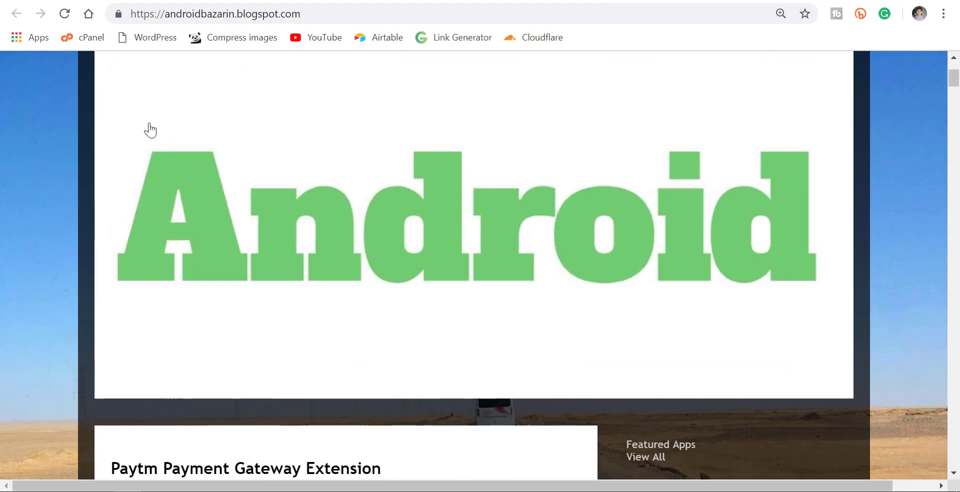
click(65, 15)
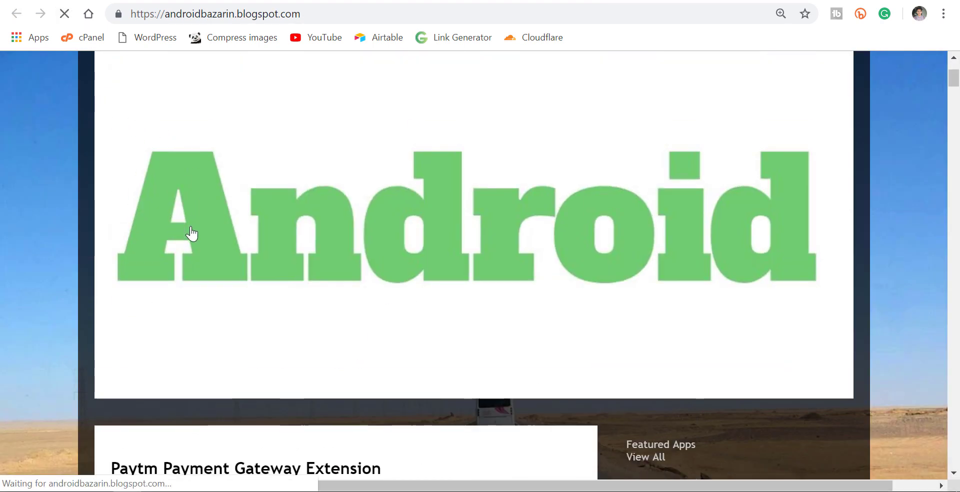
scroll(445, 213, up, 3)
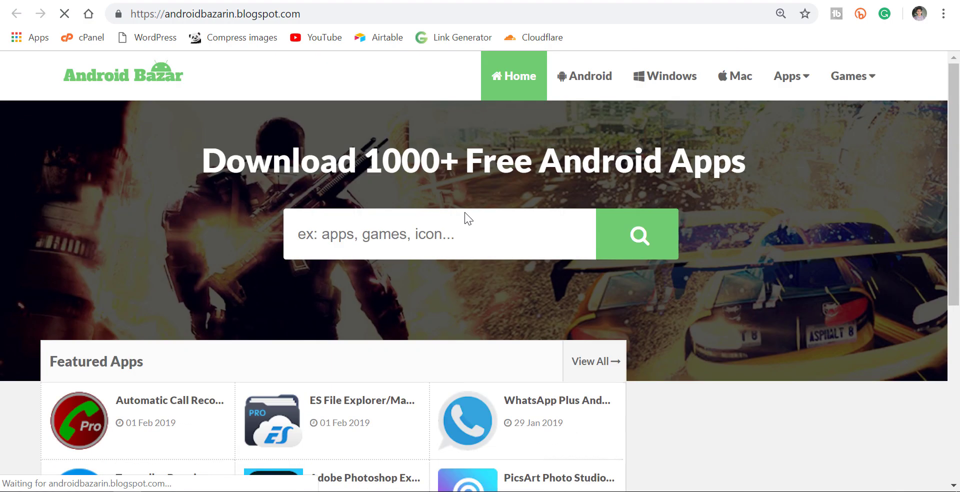
scroll(465, 212, down, 10)
scroll(471, 216, up, 10)
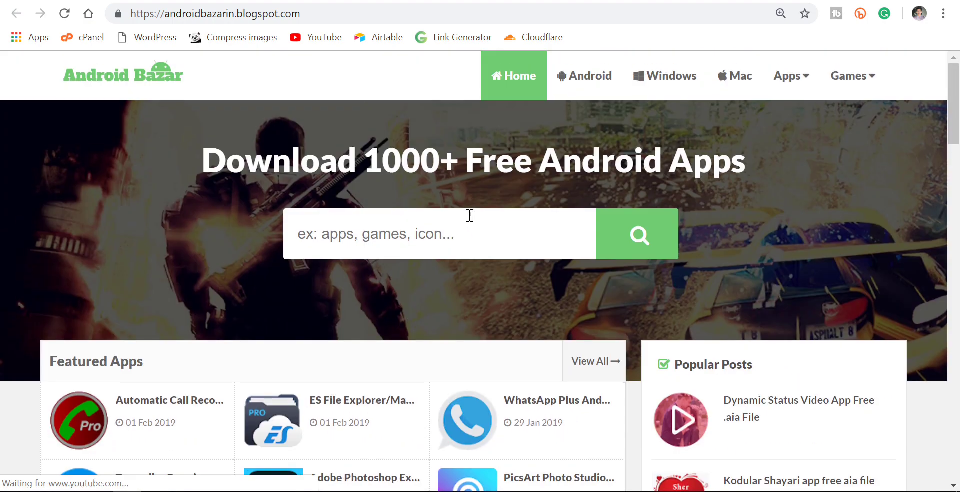
scroll(470, 216, down, 20)
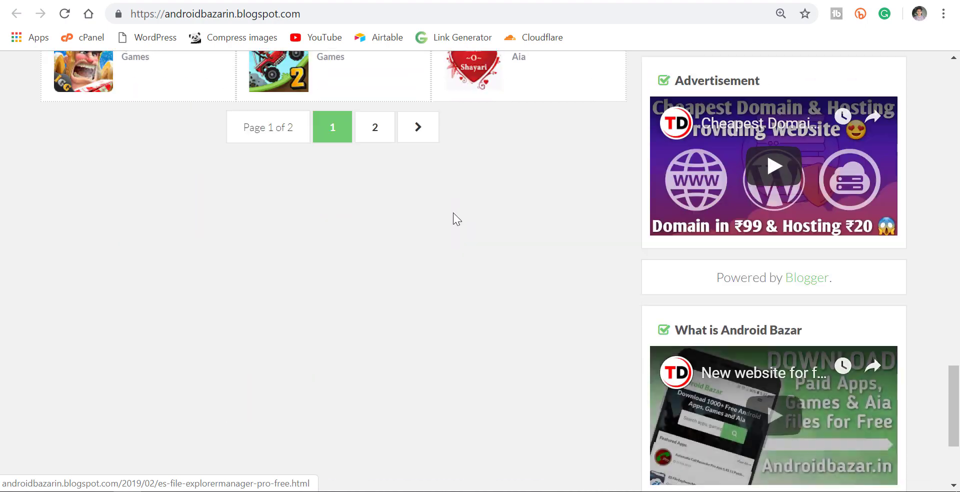
scroll(454, 216, up, 20)
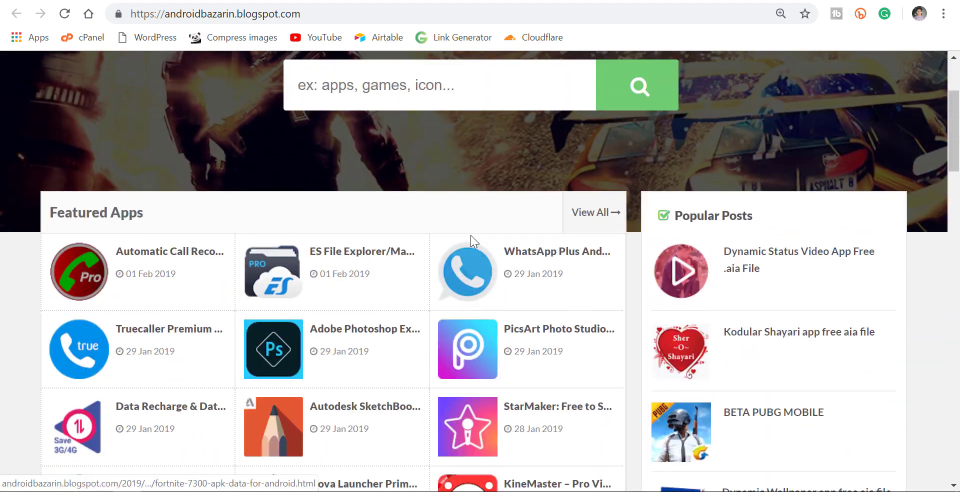
scroll(473, 239, up, 3)
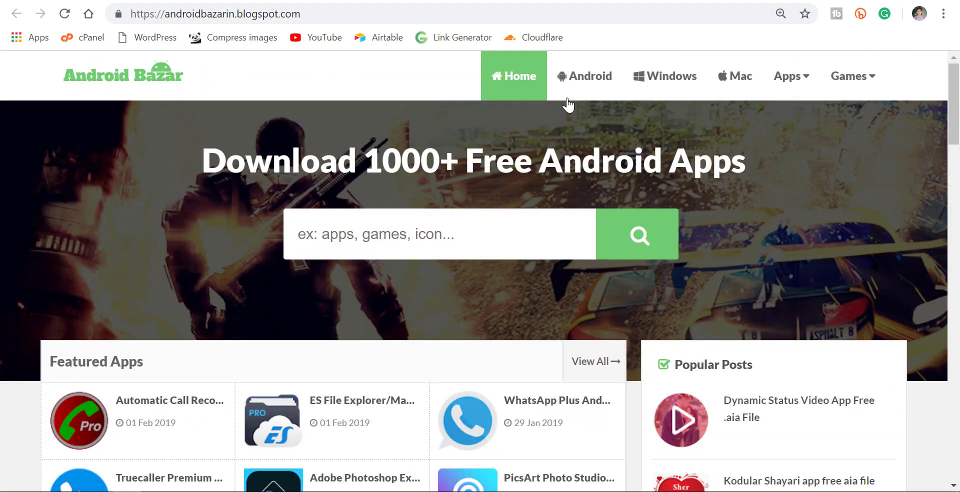
scroll(294, 316, down, 1)
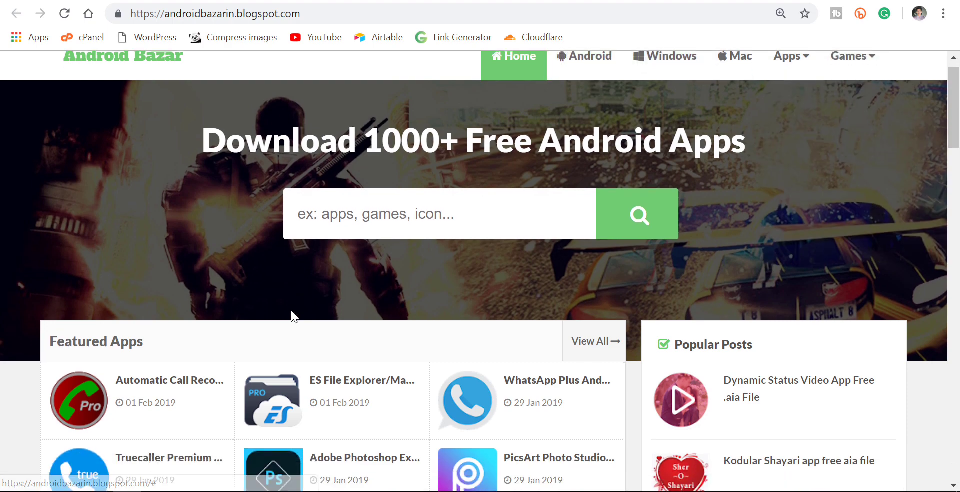
- View the Automatic Call Recorder post from Featured Apps, examine its details and related posts, and go back to the home page
scroll(293, 312, down, 3)
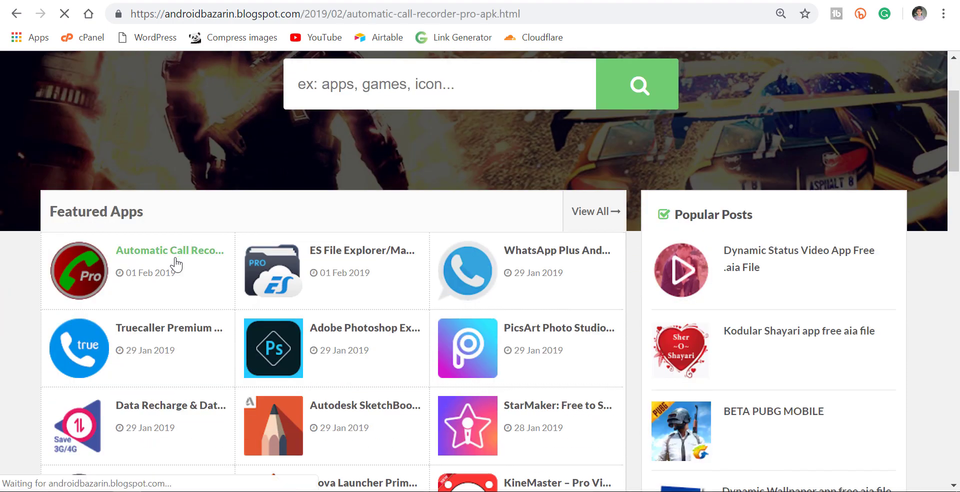
scroll(229, 270, down, 8)
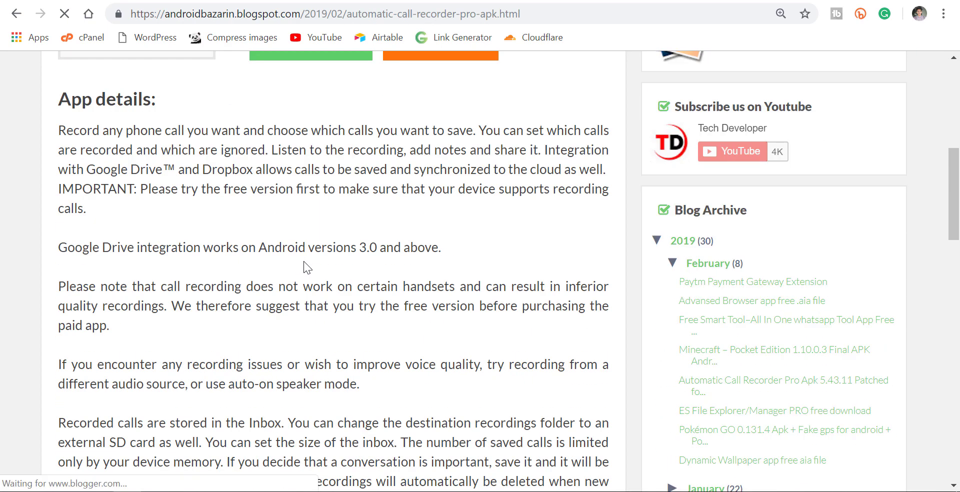
scroll(305, 262, down, 20)
scroll(310, 263, up, 5)
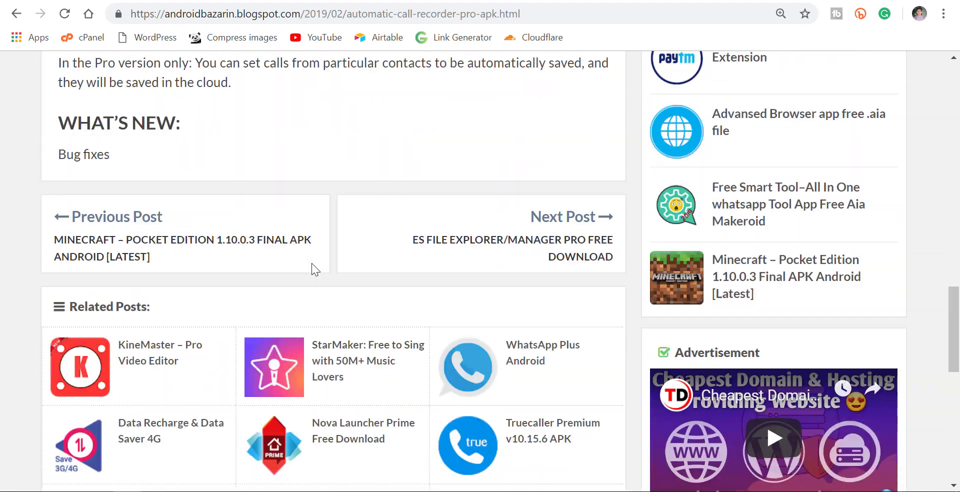
scroll(314, 240, up, 20)
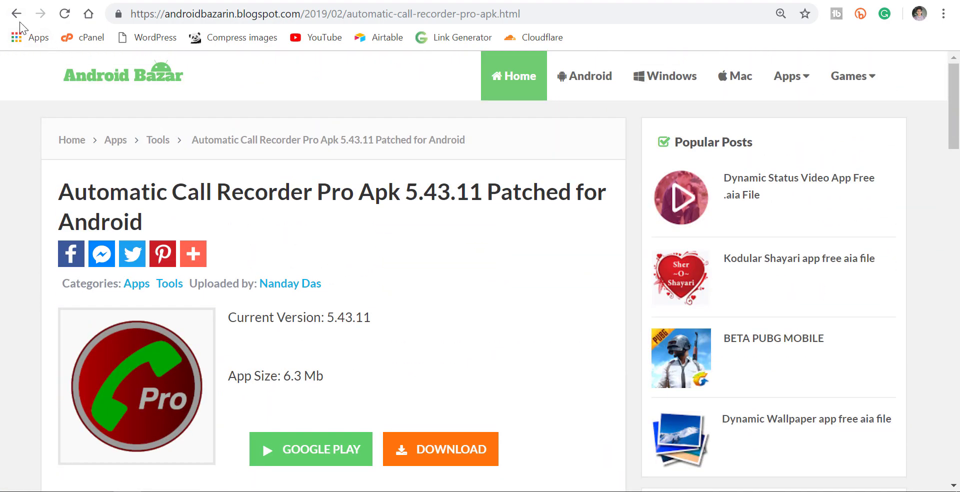
click(16, 13)
click(16, 13)
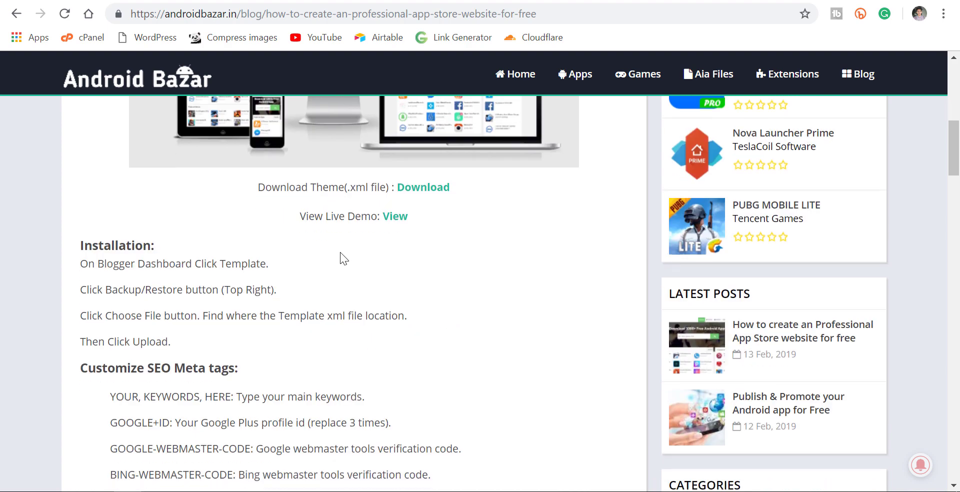
- Recheck the theme installation instructions in the androidbazar.in article and return to the live blog
scroll(340, 258, down, 3)
scroll(529, 148, up, 5)
key(alt+Left)
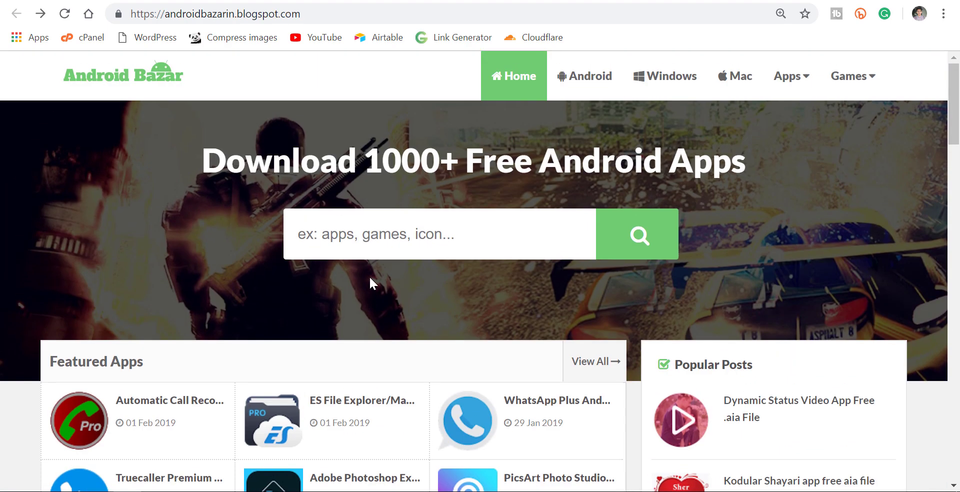
- Switch to Blogger and open the Android Bazar blog's Layout page to look over its favicon, header and other gadgets
key(alt+Left)
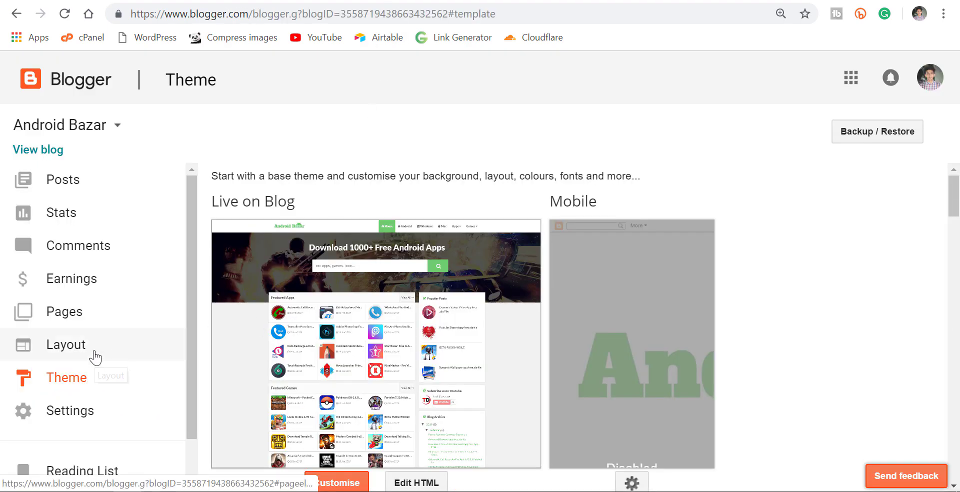
click(95, 358)
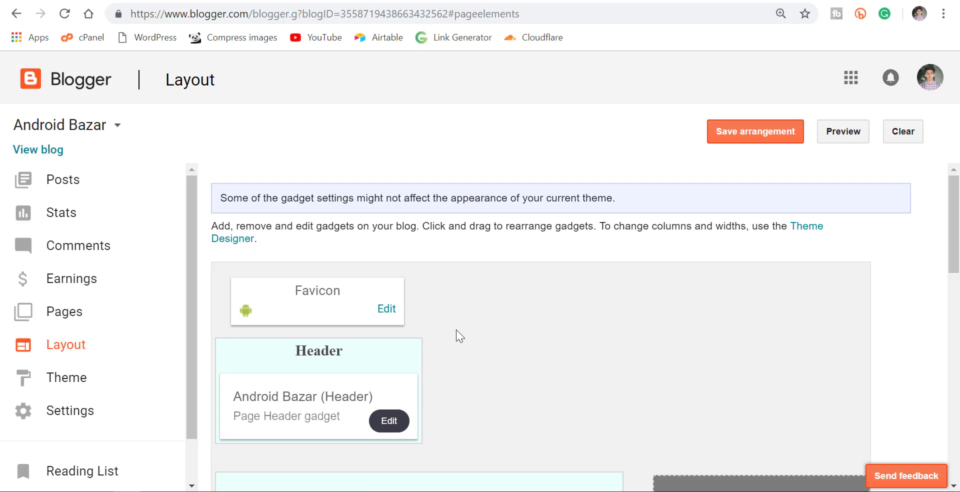
scroll(460, 336, down, 5)
scroll(450, 323, up, 3)
- Open the Header gadget's settings, review the blog title, description and image placement options, and close them without saving
click(387, 345)
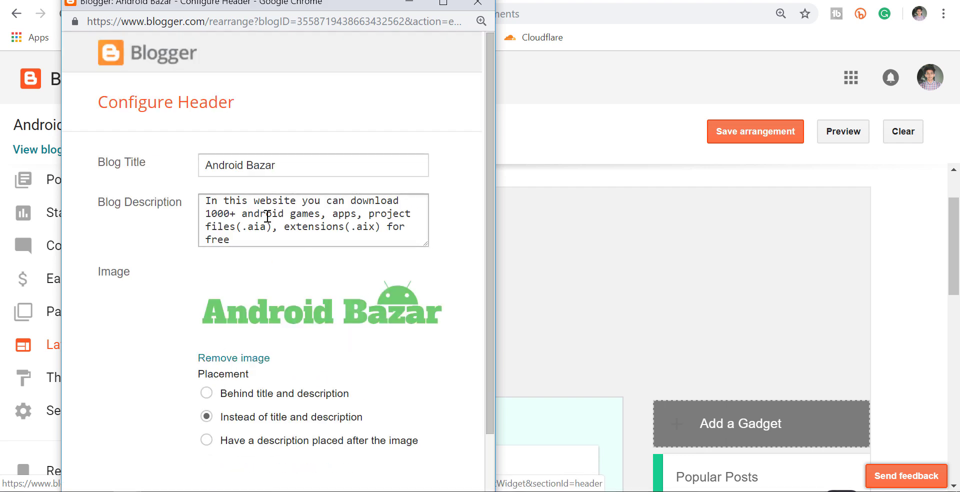
scroll(279, 261, down, 2)
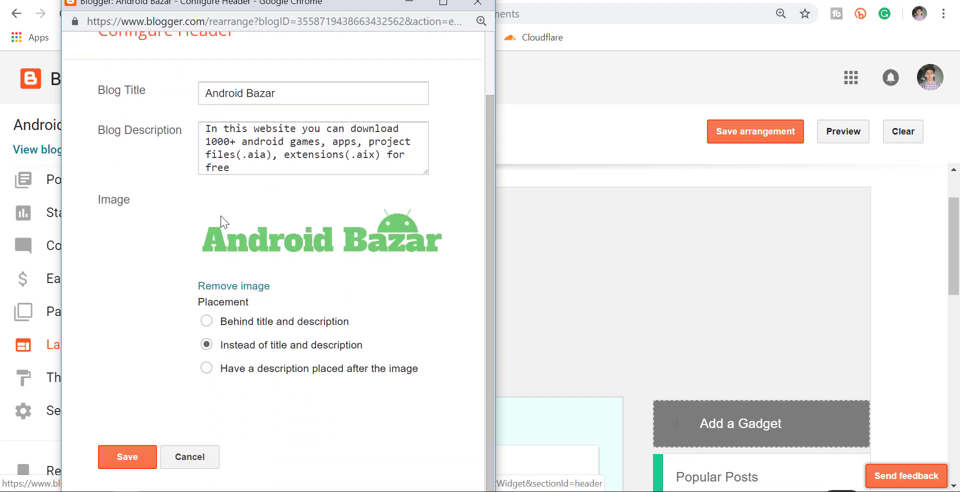
click(479, 9)
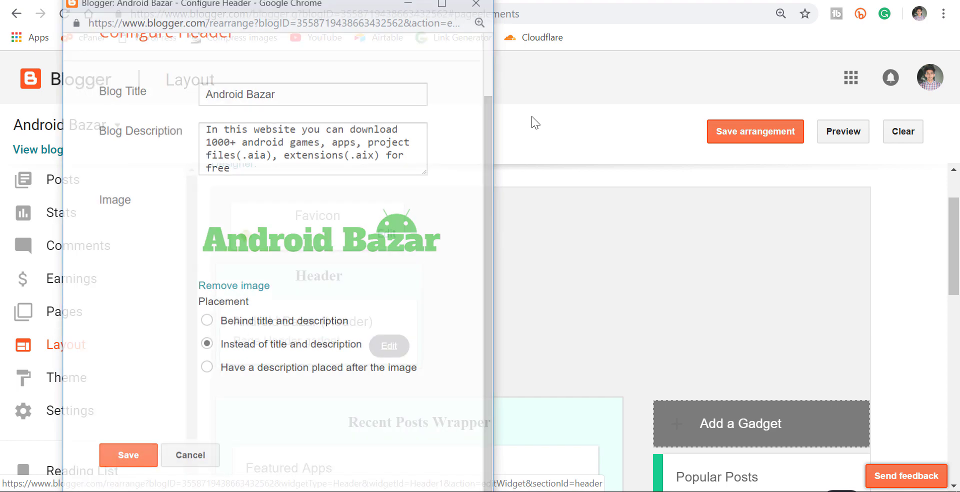
- Look over the gadgets on the Layout page, including the Recent Posts Wrapper section and the sidebar gadgets
scroll(550, 200, down, 4)
scroll(500, 260, up, 4)
scroll(398, 260, up, 2)
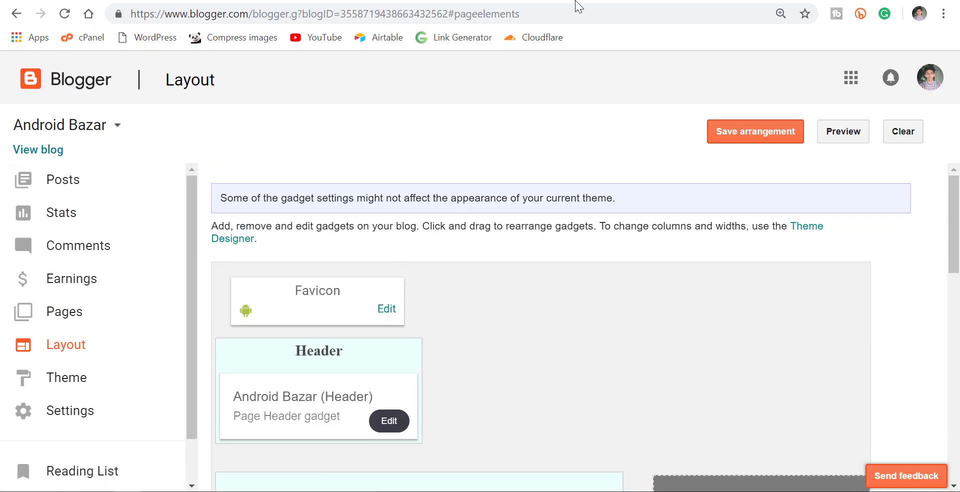
scroll(488, 261, down, 6)
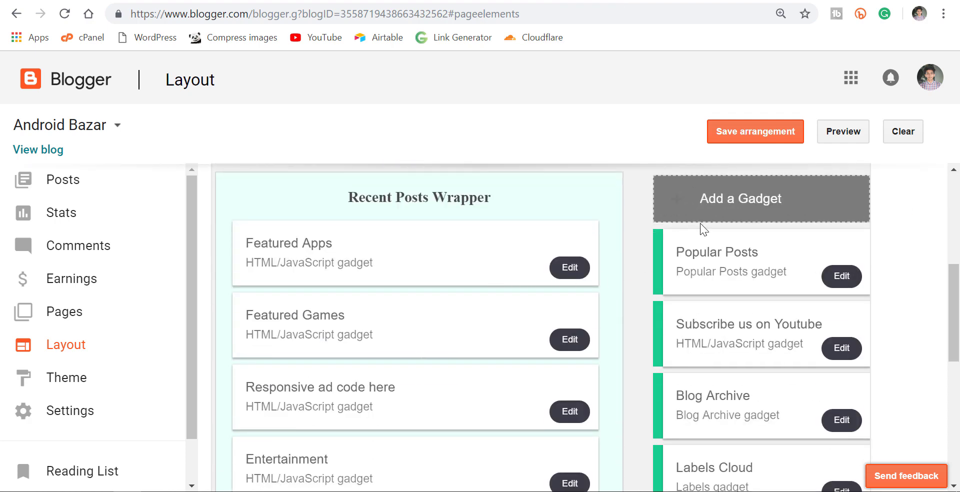
scroll(765, 287, down, 2)
scroll(800, 350, down, 2)
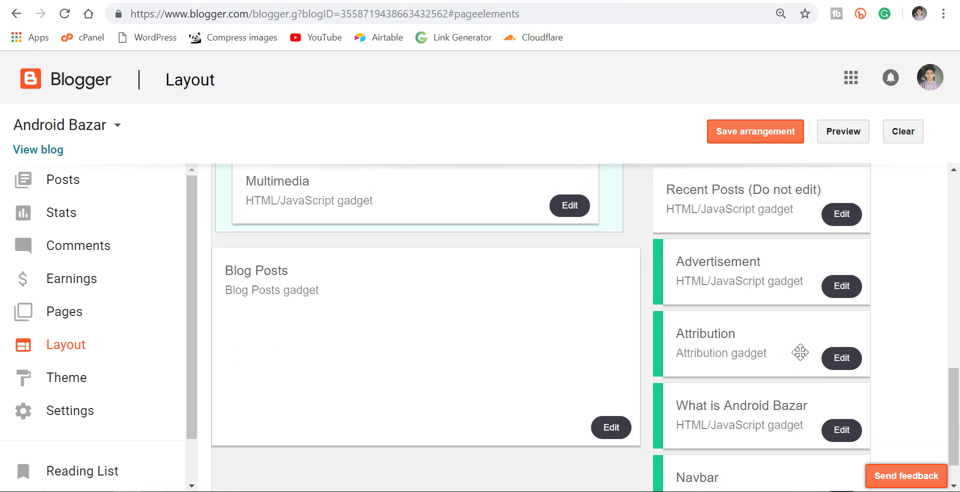
scroll(795, 330, up, 9)
scroll(497, 335, down, 5)
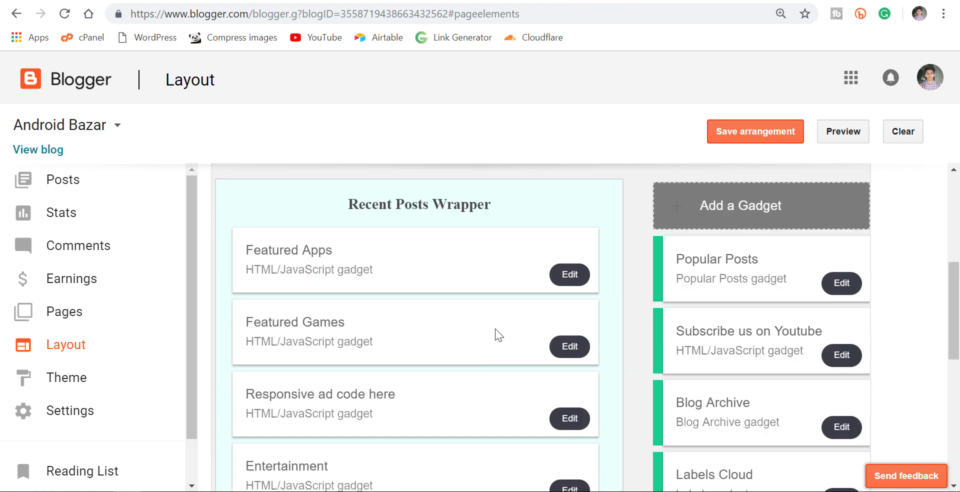
scroll(300, 360, down, 1)
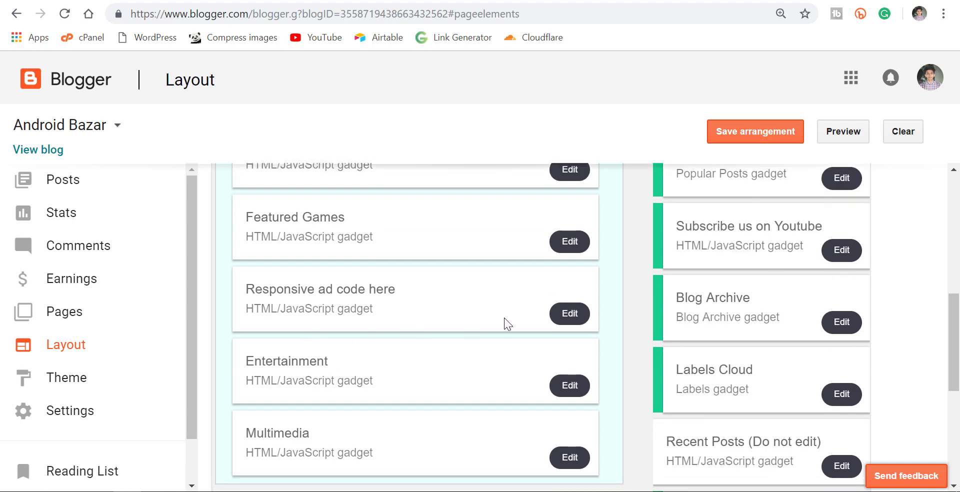
- Open the Featured Games gadget's settings, review its title and label content, and close them without saving
click(570, 242)
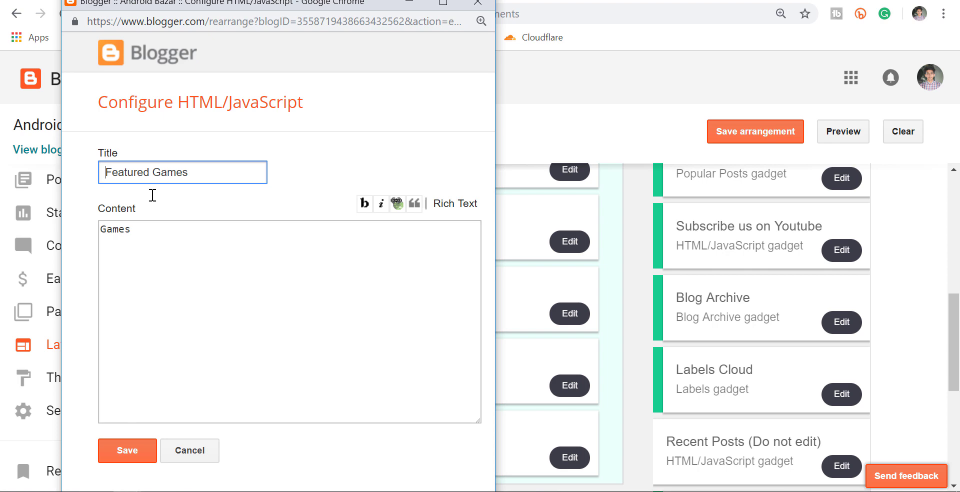
click(143, 228)
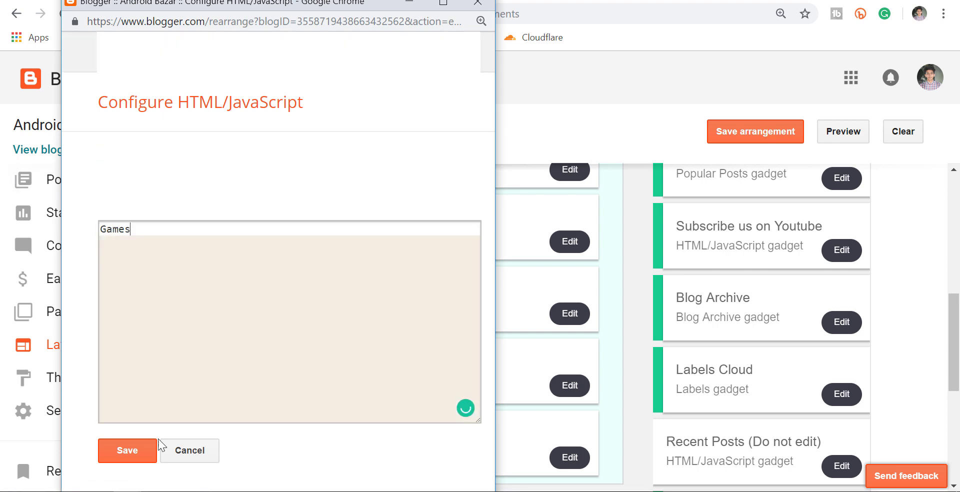
click(196, 454)
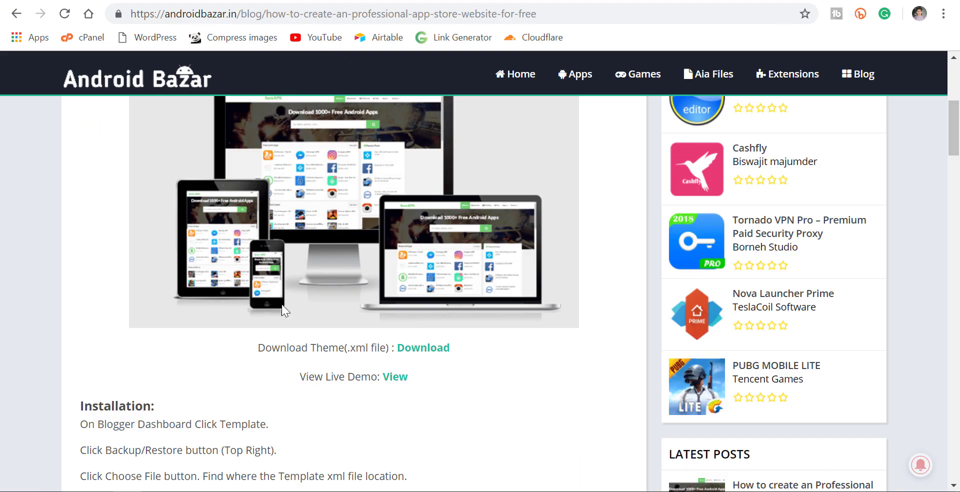
- Check the live blog's footer and examine the androidbazar.in article's instructions for the navigation menu, featured posts widgets and footer social icons
scroll(282, 305, down, 13)
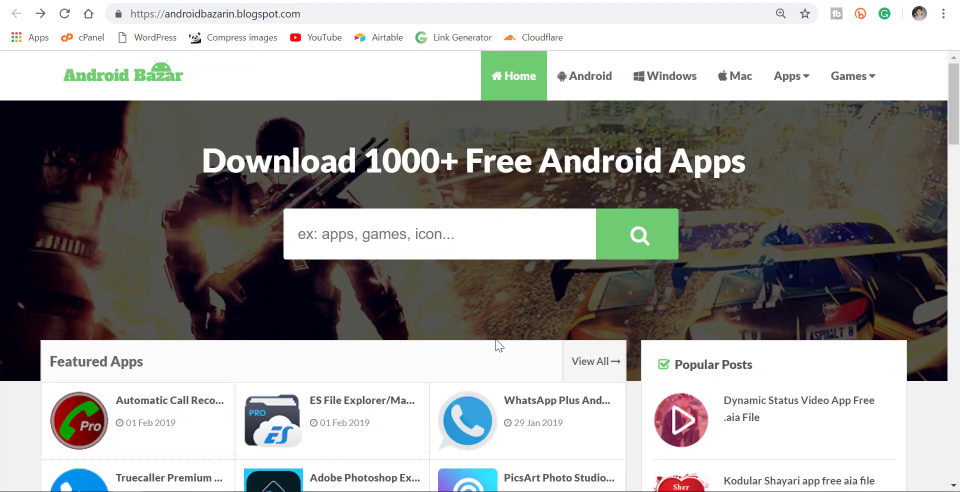
scroll(497, 345, down, 20)
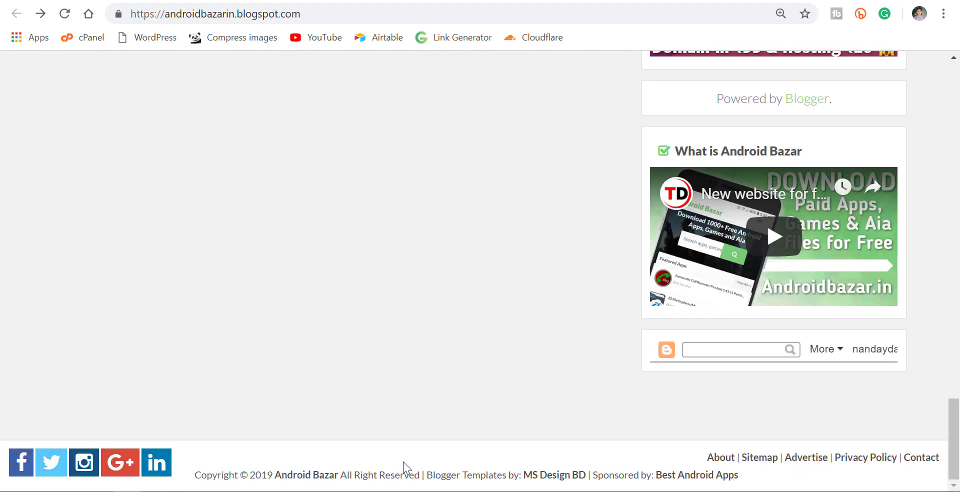
scroll(337, 427, up, 5)
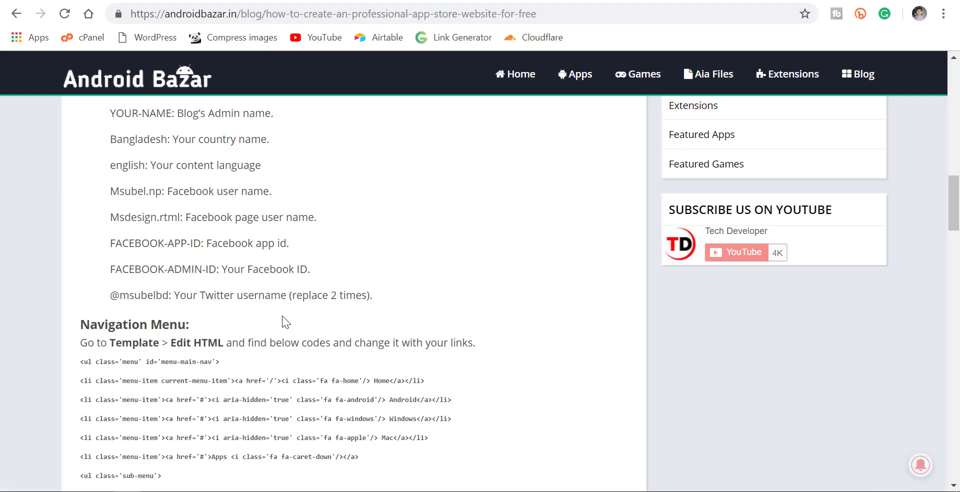
scroll(282, 316, up, 8)
scroll(288, 323, down, 20)
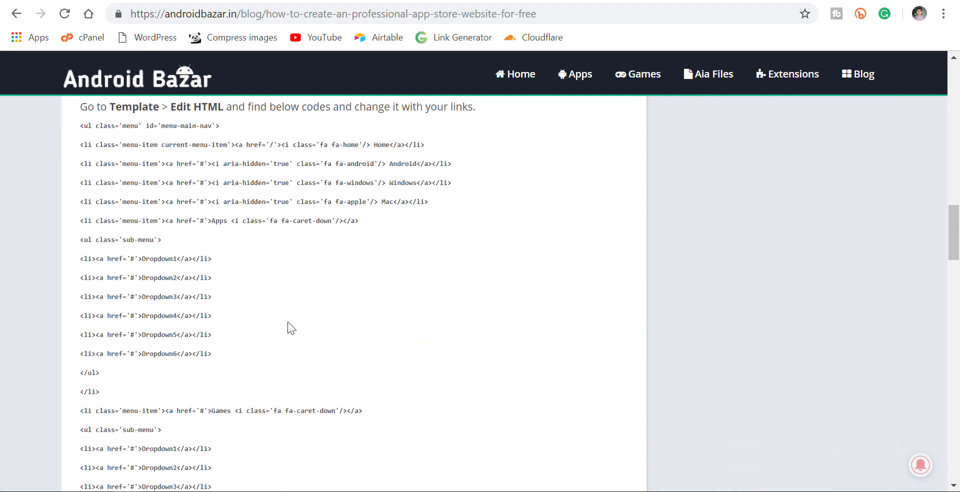
scroll(288, 323, down, 4)
scroll(289, 324, up, 2)
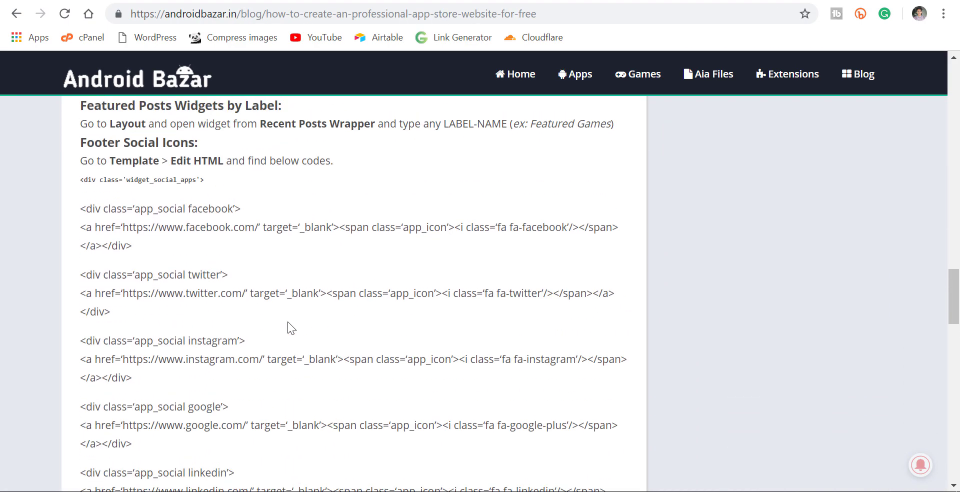
drag(86, 143, 306, 456)
click(578, 240)
- Switch to Blogger and open the Android Bazar blog's theme for HTML editing
key(ctrl+Tab)
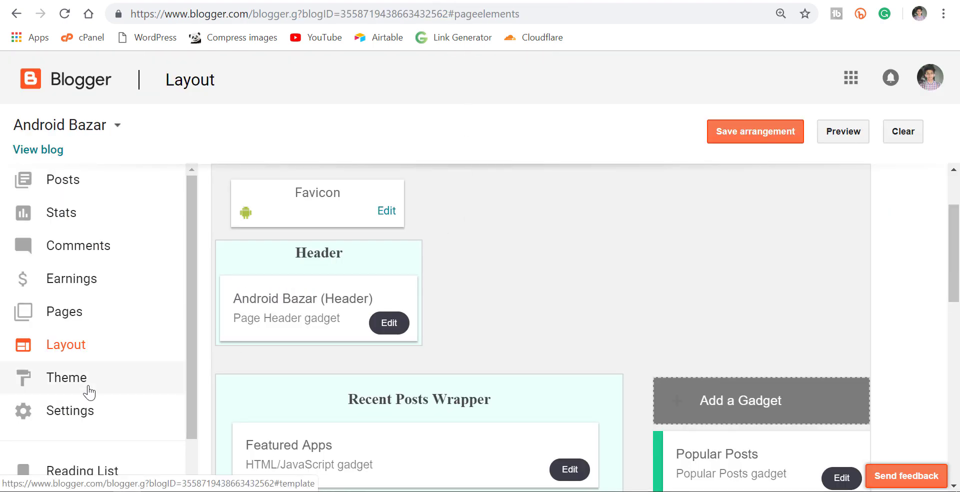
click(89, 392)
click(425, 436)
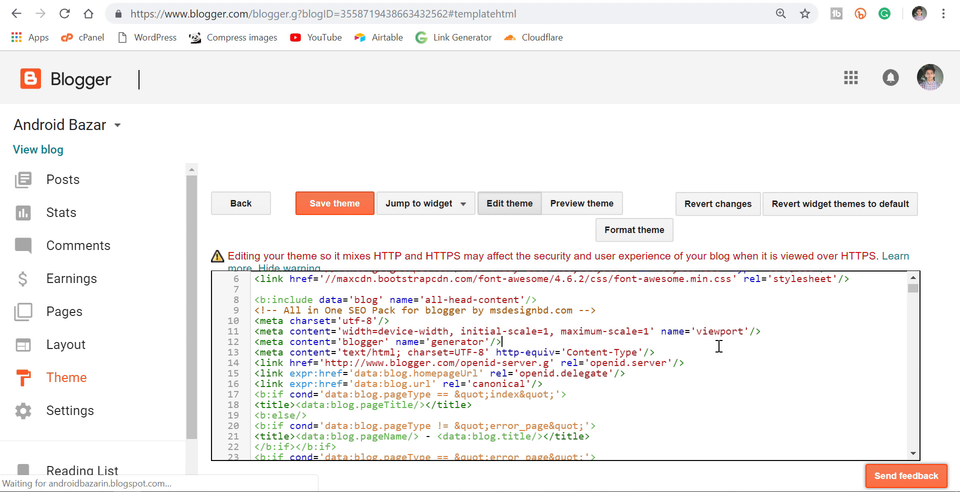
- Copy the app_social instagram code block from the androidbazar.in article and search for it in the theme's HTML
key(ctrl+f)
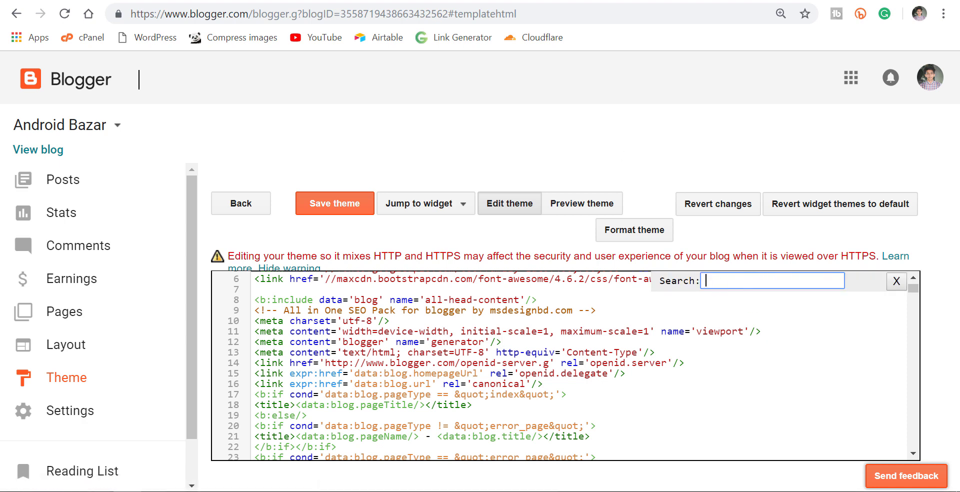
key(ctrl+Tab)
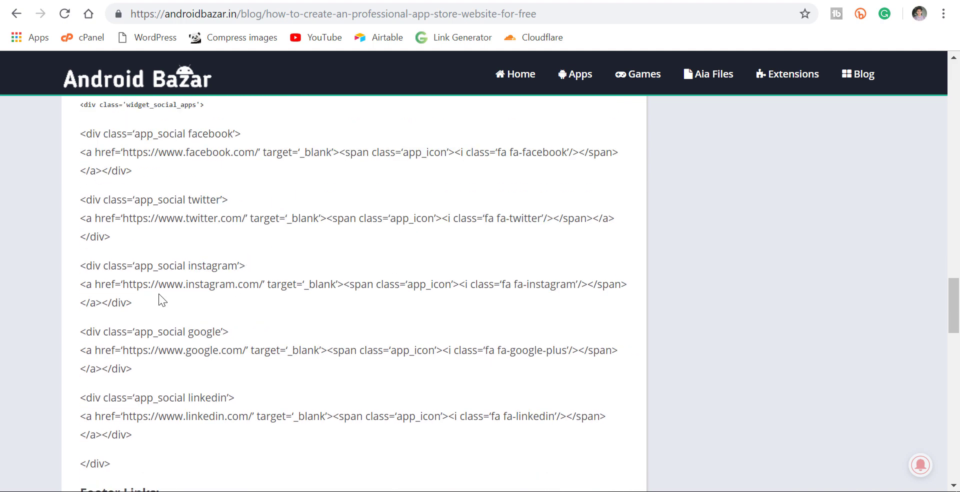
drag(159, 294, 85, 266)
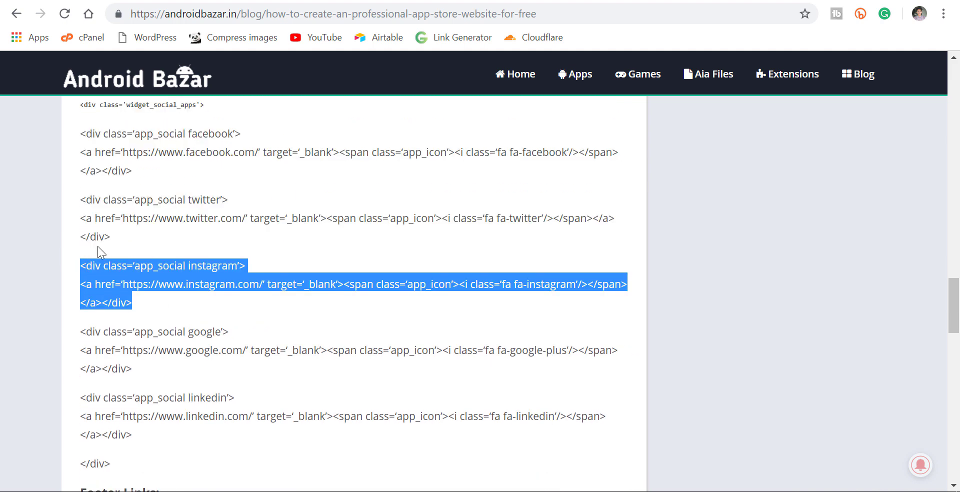
key(ctrl+shift+Tab)
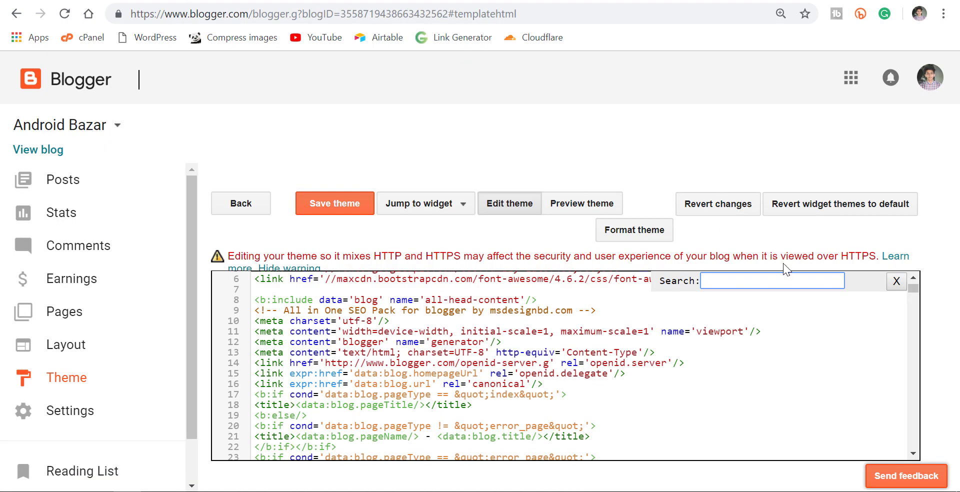
key(ctrl+v)
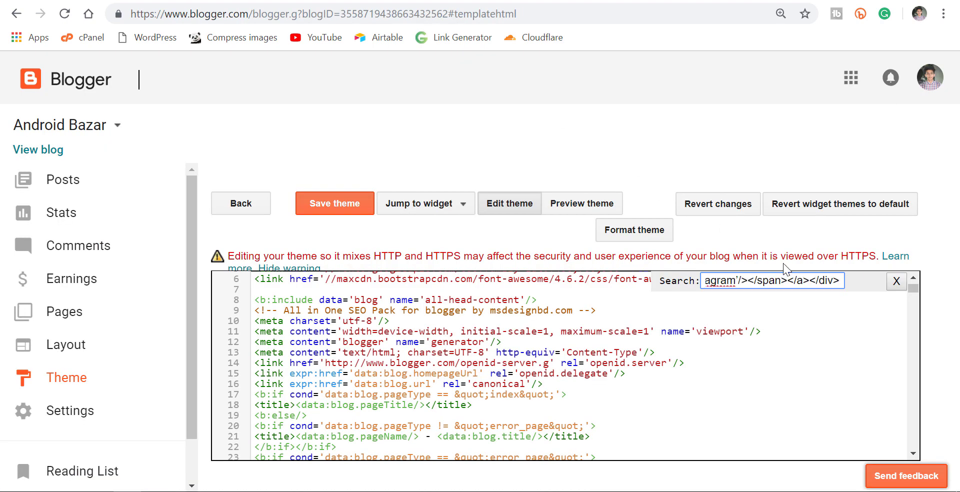
key(Return)
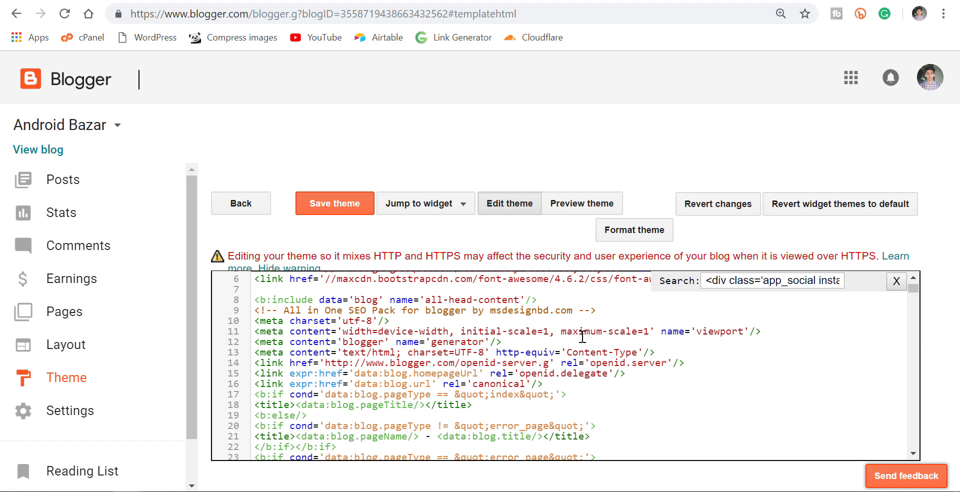
scroll(583, 336, down, 7)
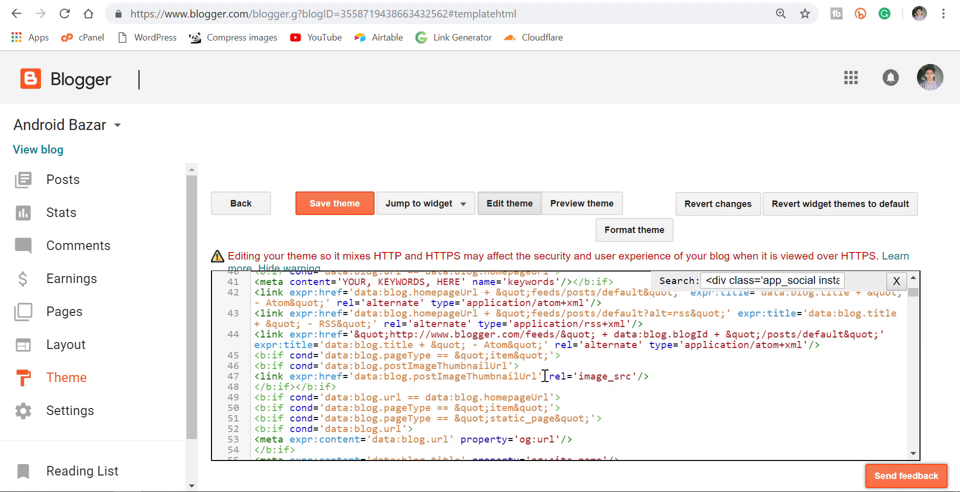
scroll(545, 376, down, 3)
scroll(545, 376, up, 4)
key(alt+Tab)
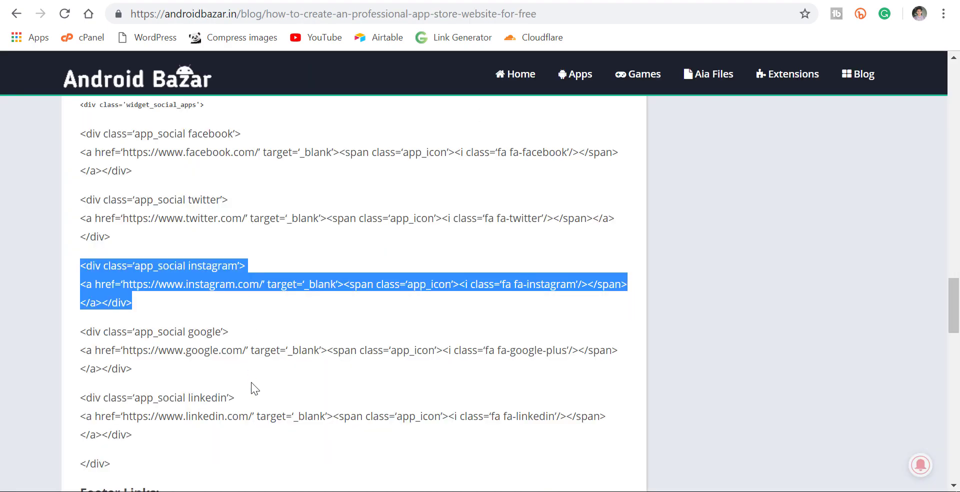
scroll(251, 388, down, 1)
click(179, 205)
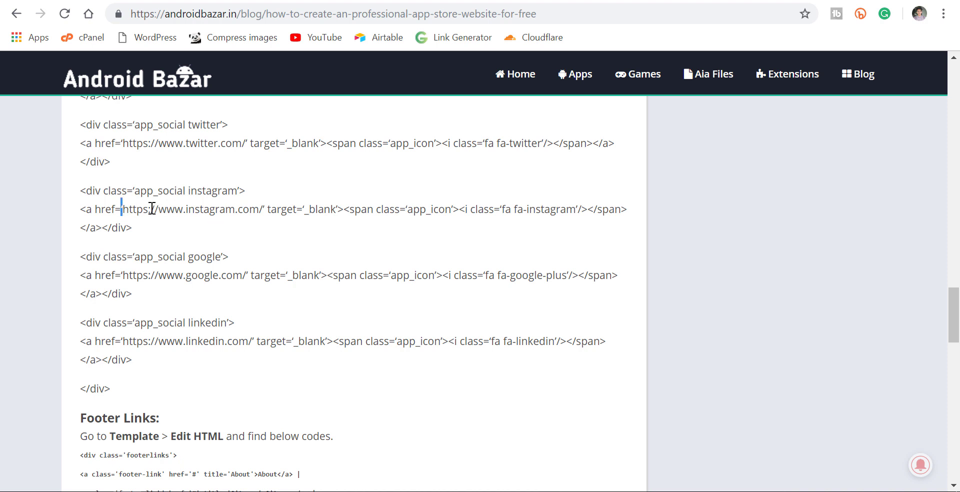
drag(122, 209, 266, 209)
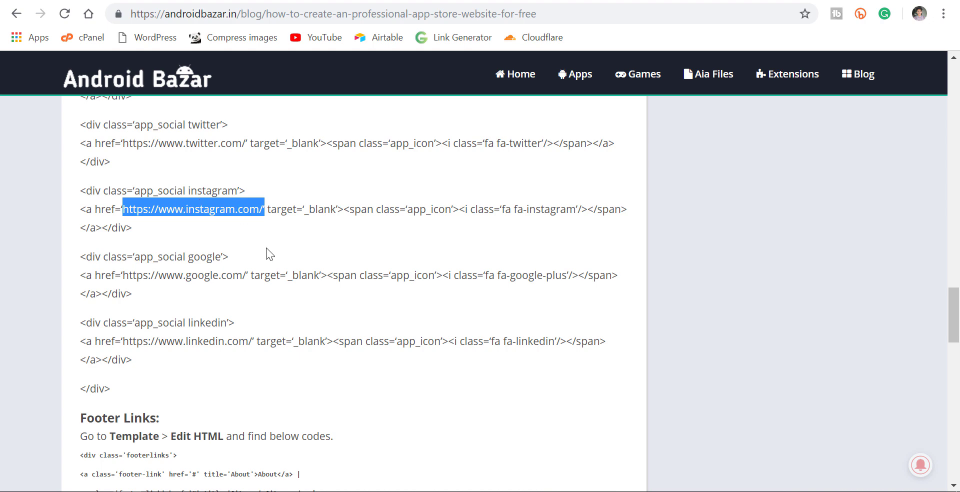
- Look through the article's following instructions, try the About link in the live blog's footer, and view the page it opens
scroll(314, 238, up, 3)
scroll(291, 218, down, 5)
scroll(266, 227, down, 3)
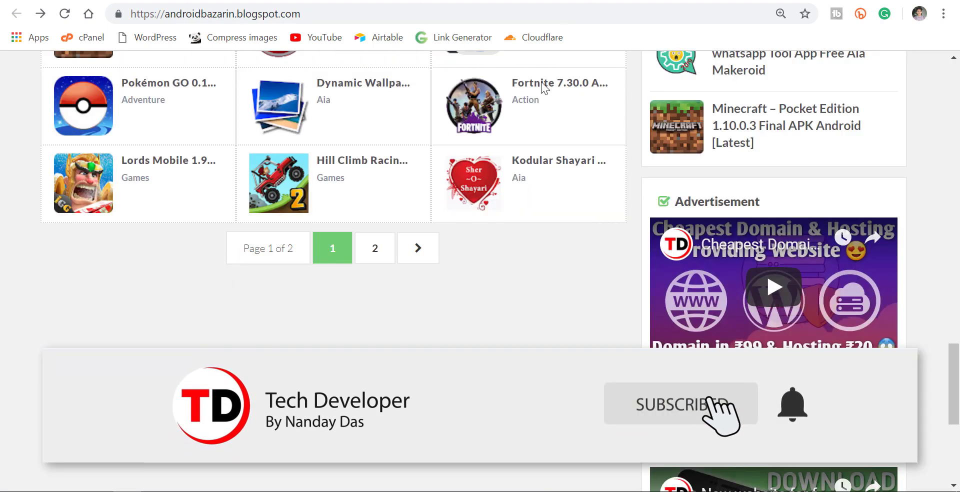
scroll(498, 268, down, 5)
scroll(550, 285, down, 1)
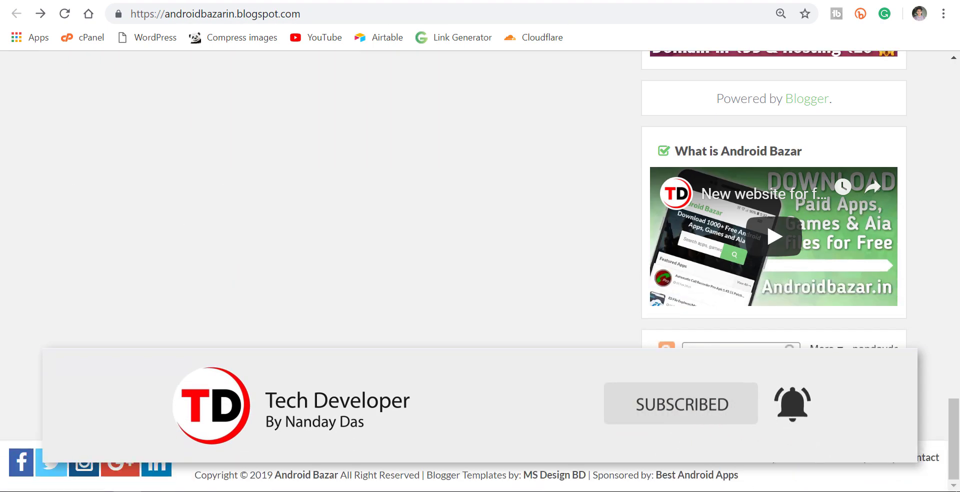
click(721, 458)
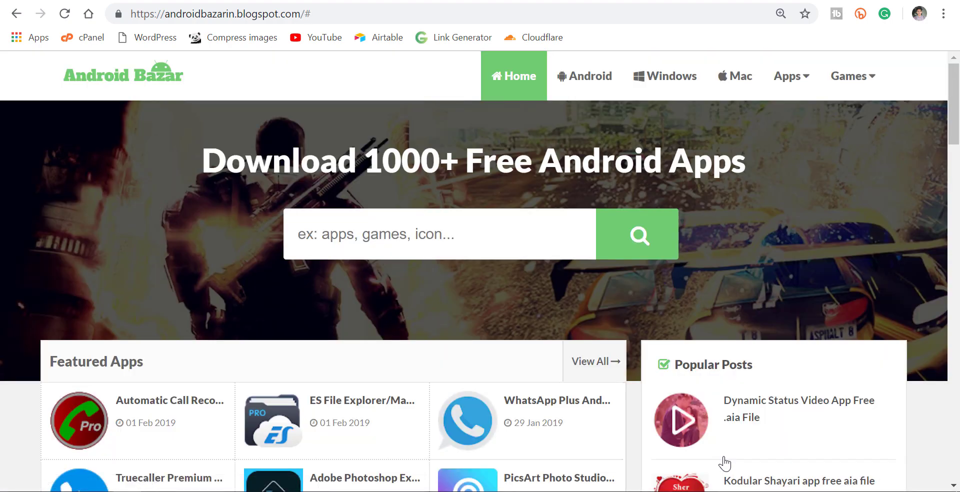
scroll(724, 463, down, 3)
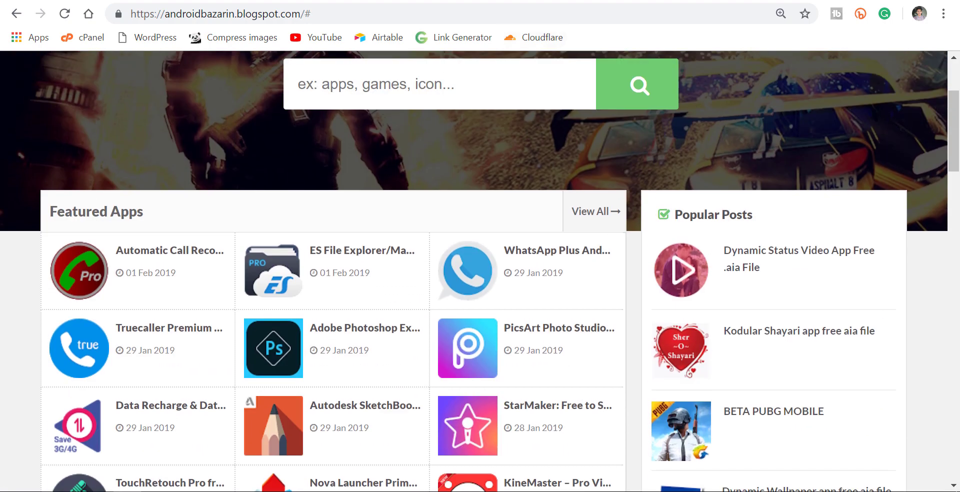
- Open the blog's Pages list in Blogger, view the published Privacy Policy page, and go back to the androidbazar.in article
key(ctrl+Tab)
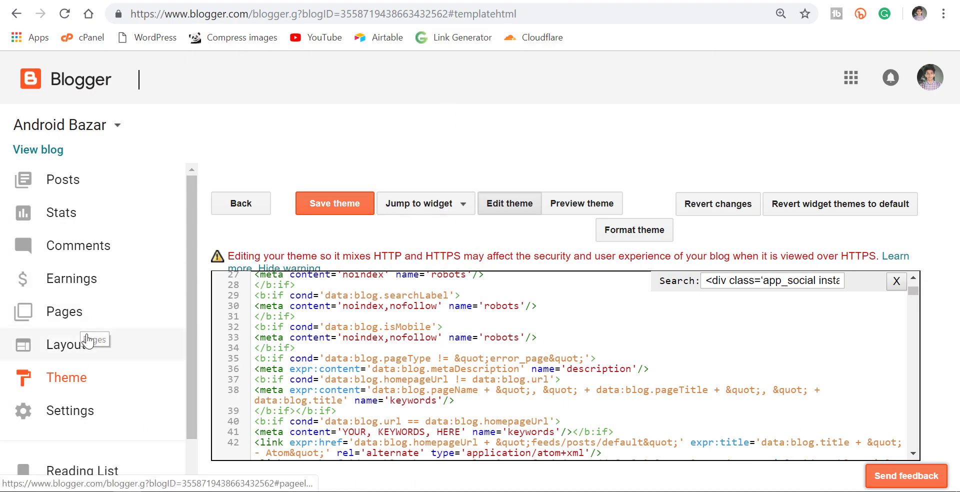
click(89, 315)
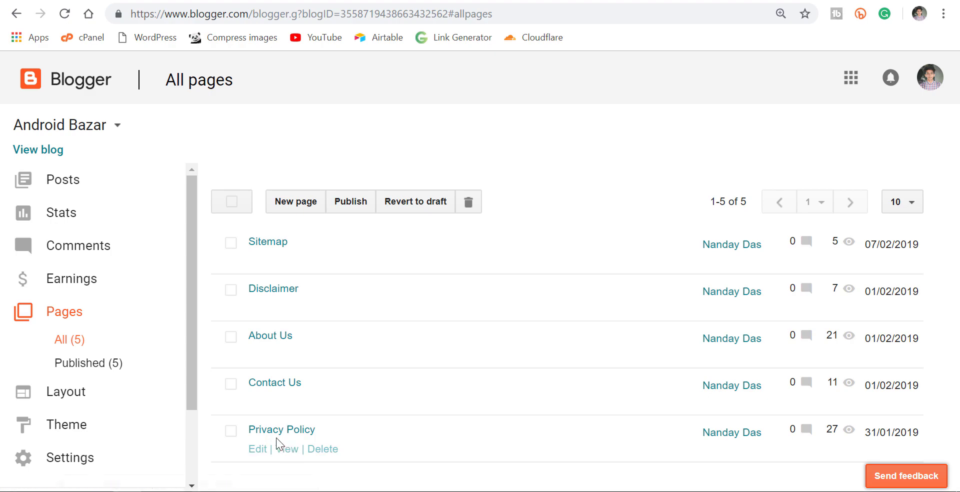
click(287, 449)
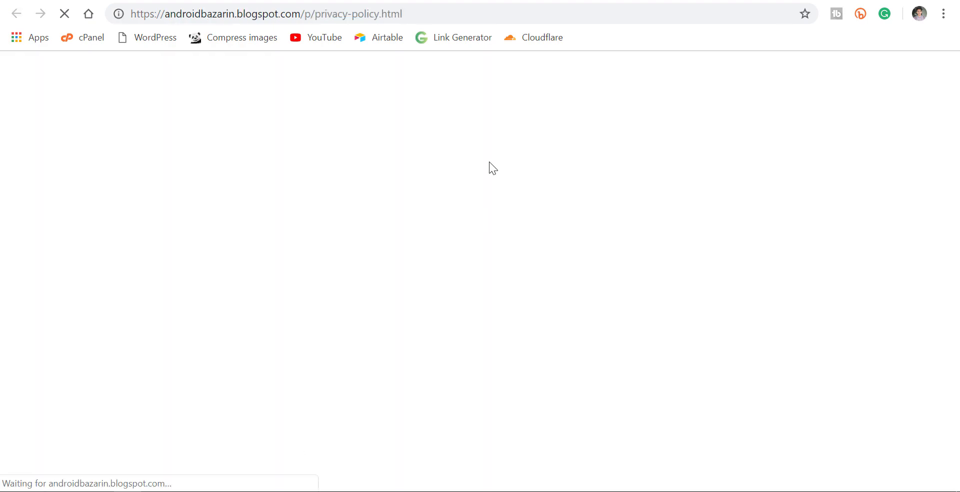
scroll(491, 150, down, 5)
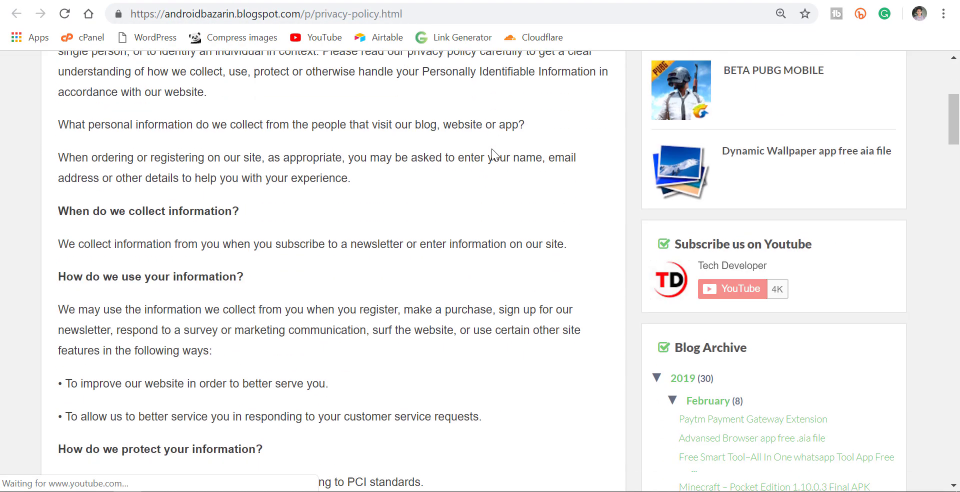
scroll(492, 153, down, 20)
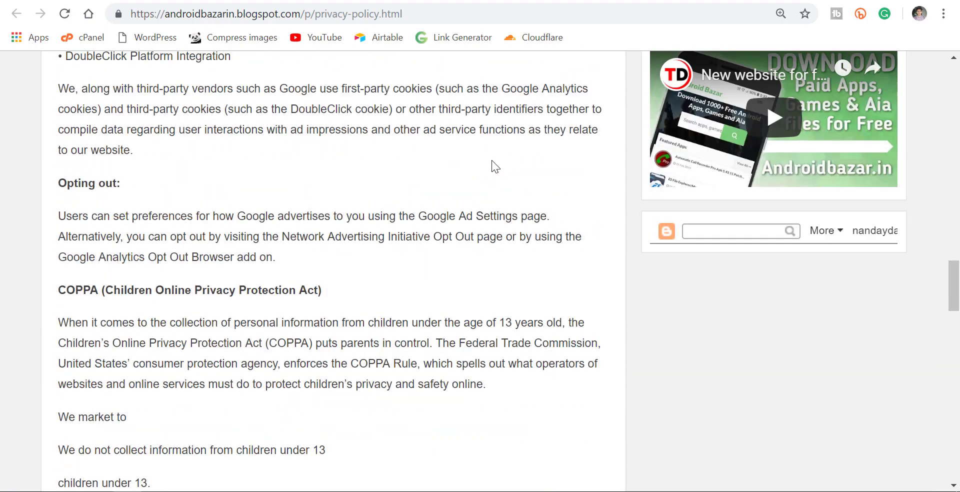
scroll(491, 160, up, 15)
key(alt+Left)
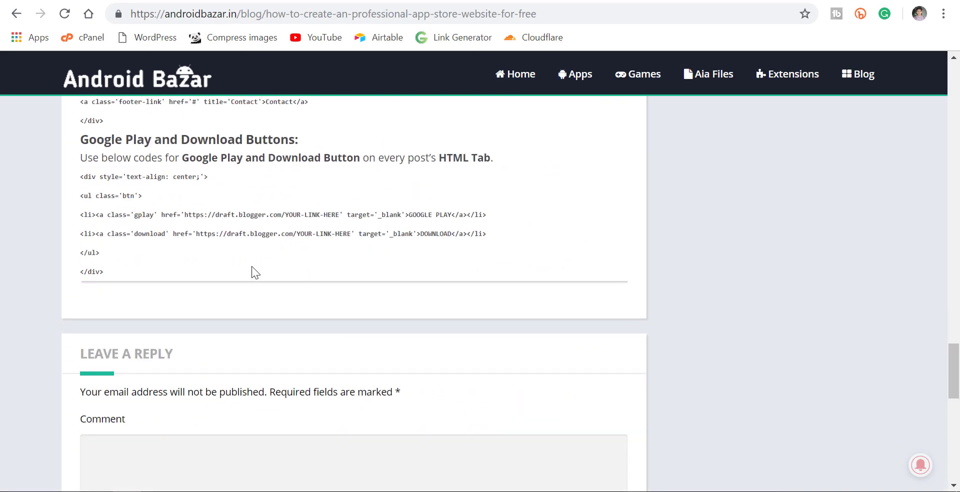
- Highlight the Footer Links section in the androidbazar.in article, look over the Google Play and Download Buttons code, and view the live blog's homepage
scroll(251, 266, up, 5)
drag(74, 195, 245, 310)
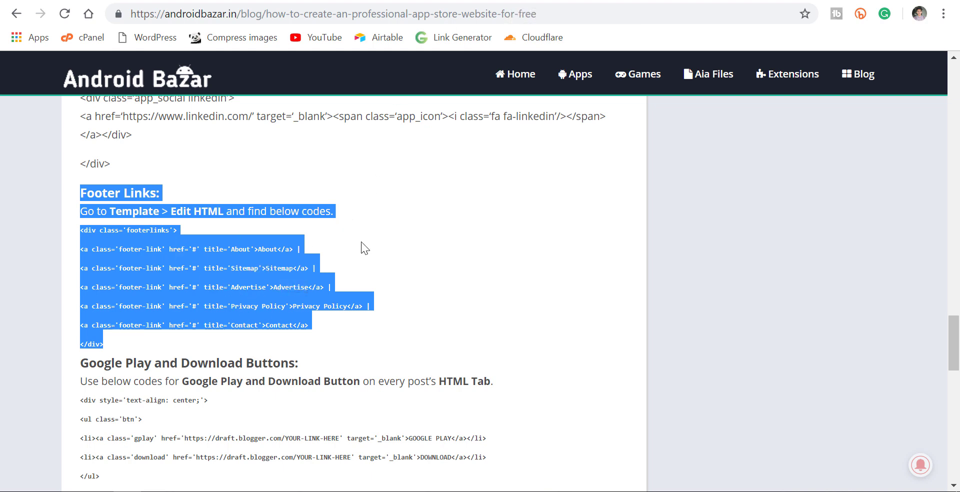
click(412, 251)
scroll(412, 251, down, 3)
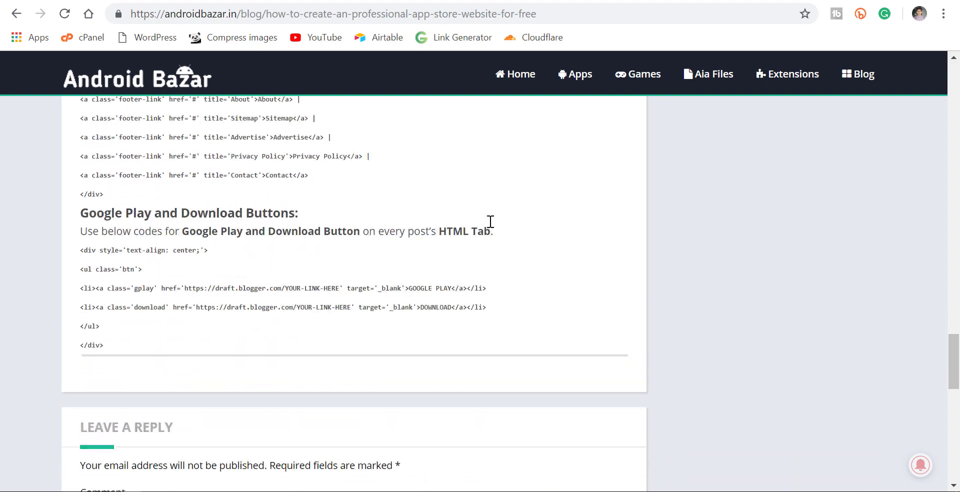
scroll(490, 222, up, 5)
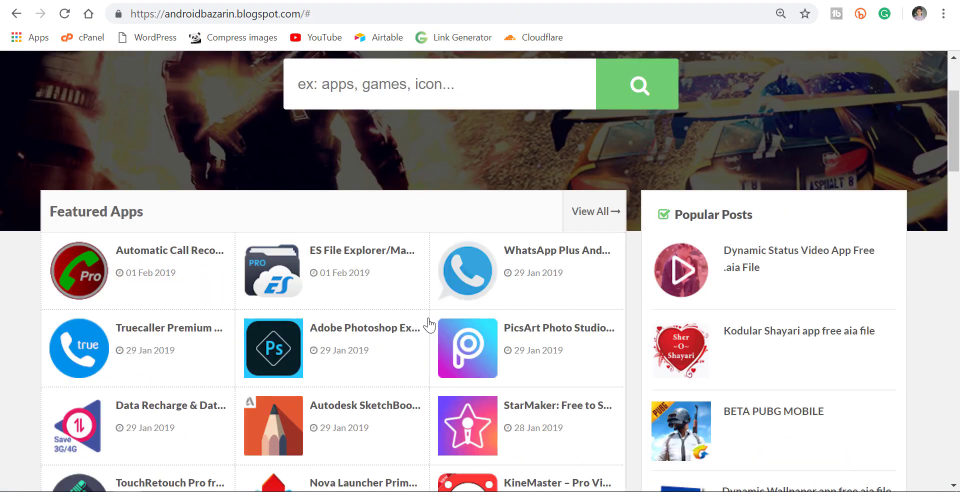
scroll(312, 348, up, 3)
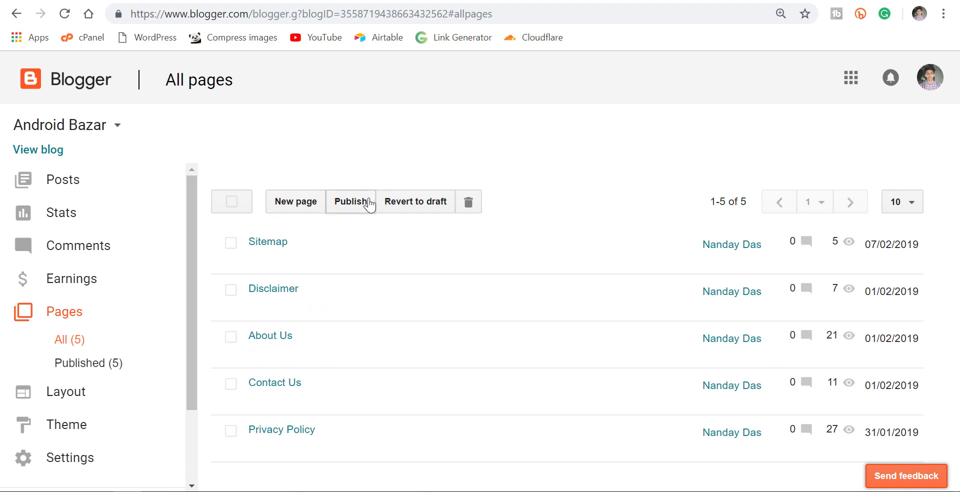
- Start a new post from the blog's Posts list in Blogger and clear the default code from its HTML
click(69, 180)
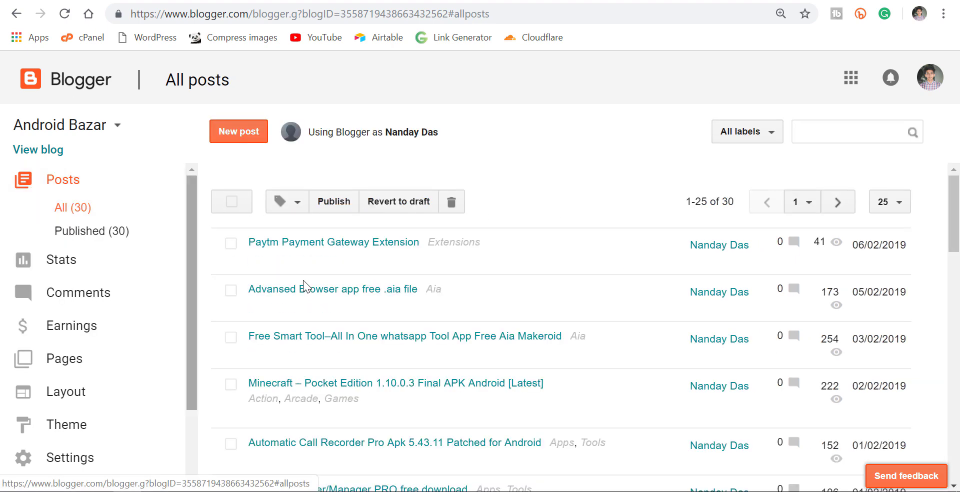
click(230, 142)
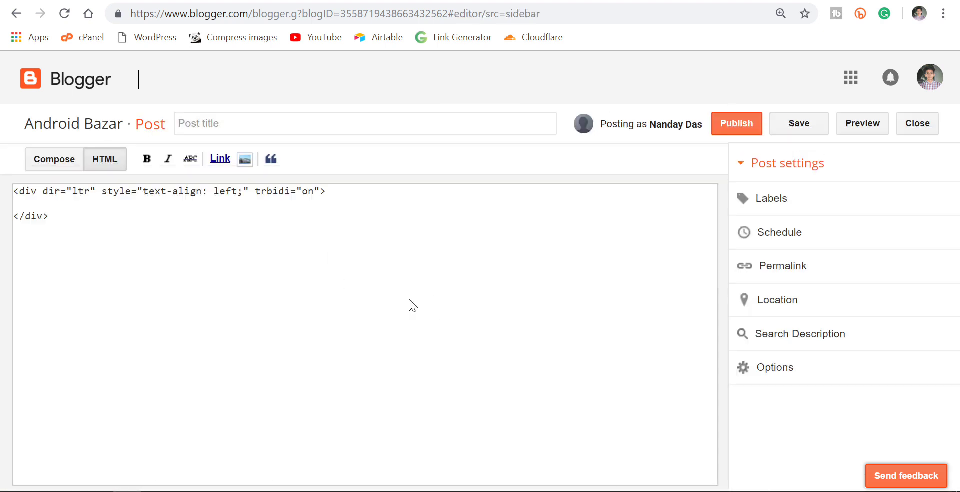
key(ctrl+a)
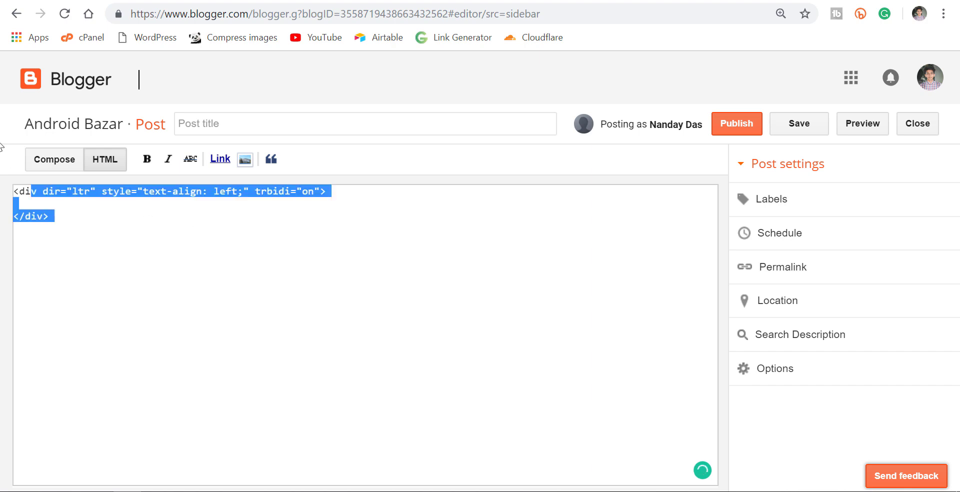
key(BackSpace)
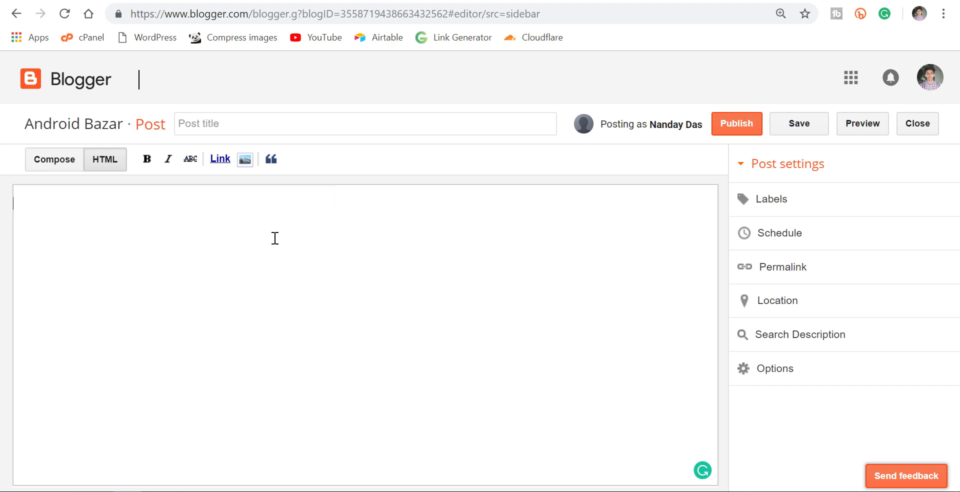
- Copy the whole Google Play and Download Buttons code block from the androidbazar.in article and paste it into the new post's HTML
key(ctrl+Tab)
scroll(232, 301, down, 8)
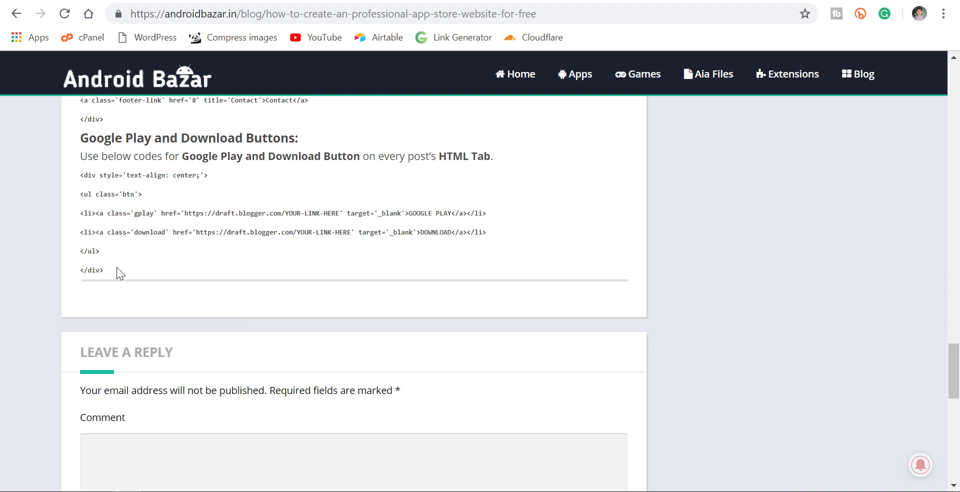
drag(116, 267, 69, 173)
key(ctrl+c)
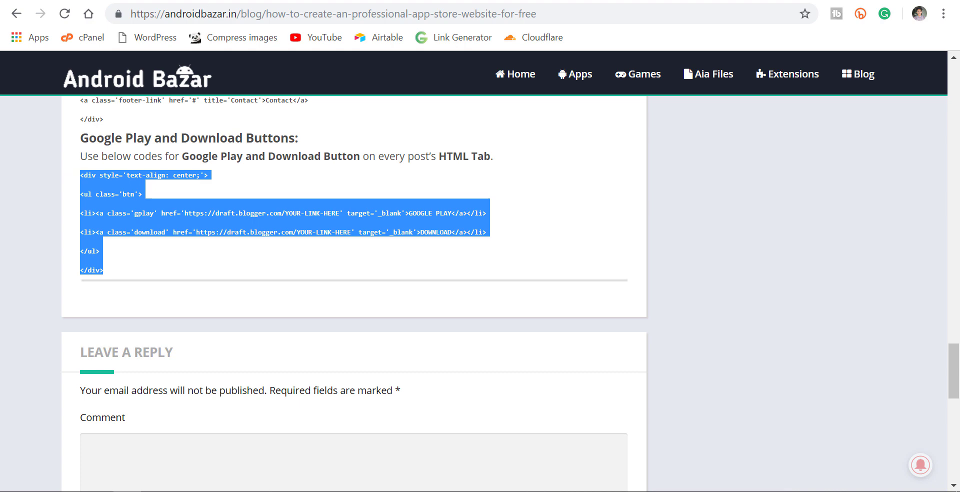
key(ctrl+Tab)
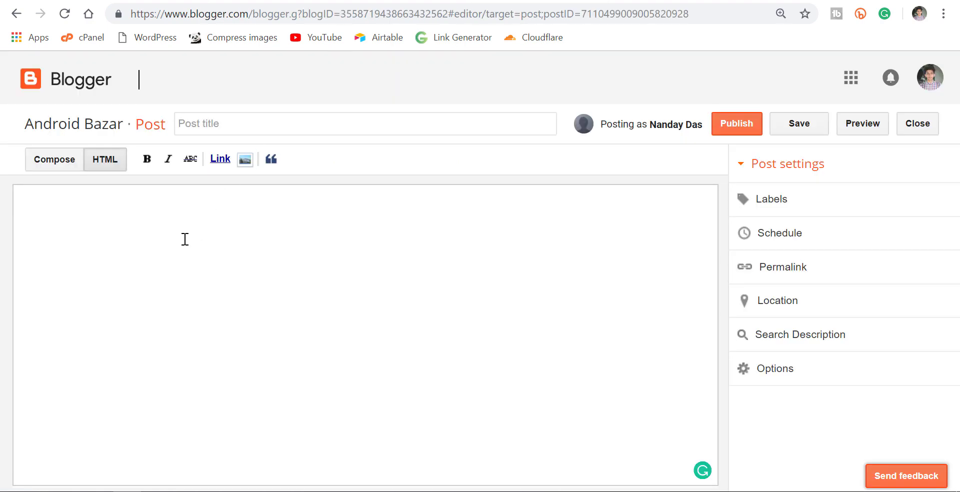
key(ctrl+v)
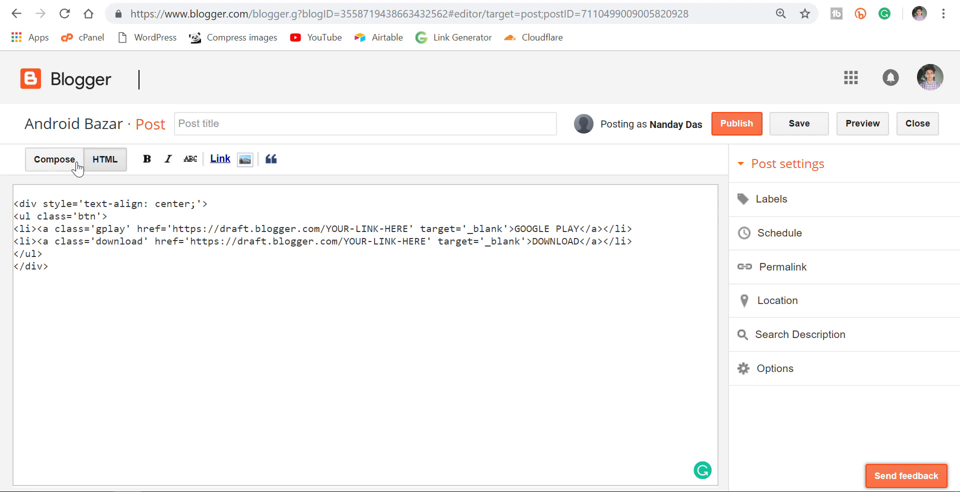
- Show the post in Compose view and add the filler text 5d5d566nd5d5d5bd5td5e5b6 on a line below the DOWNLOAD link
click(54, 159)
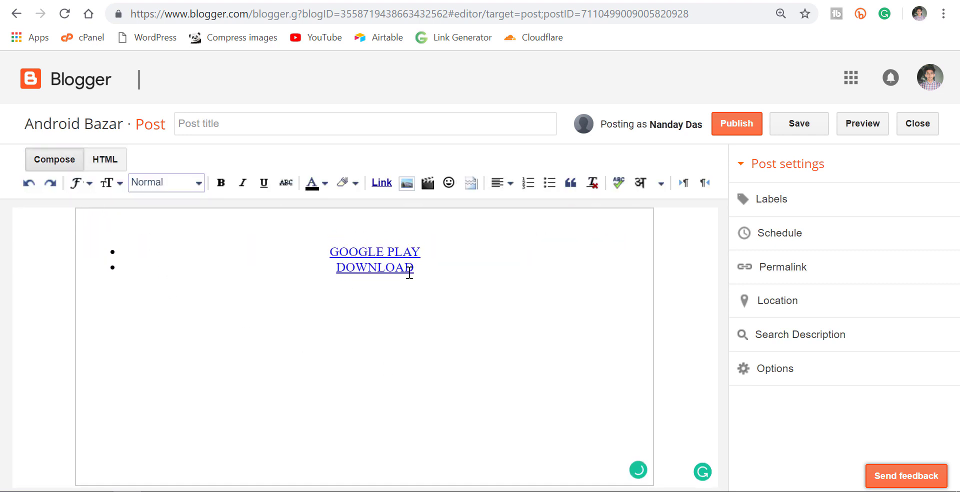
click(451, 271)
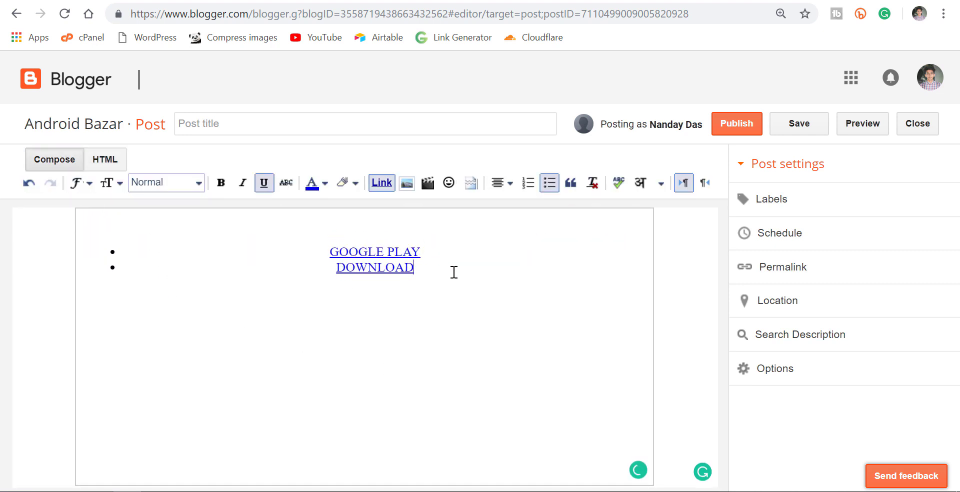
key(Return)
text(5d5d566nd5d)
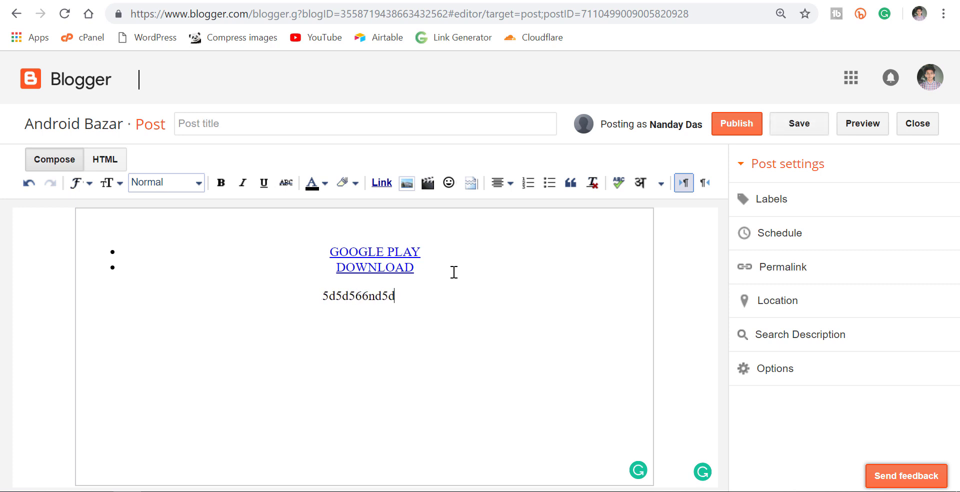
text(5d5bd5td5e5b6)
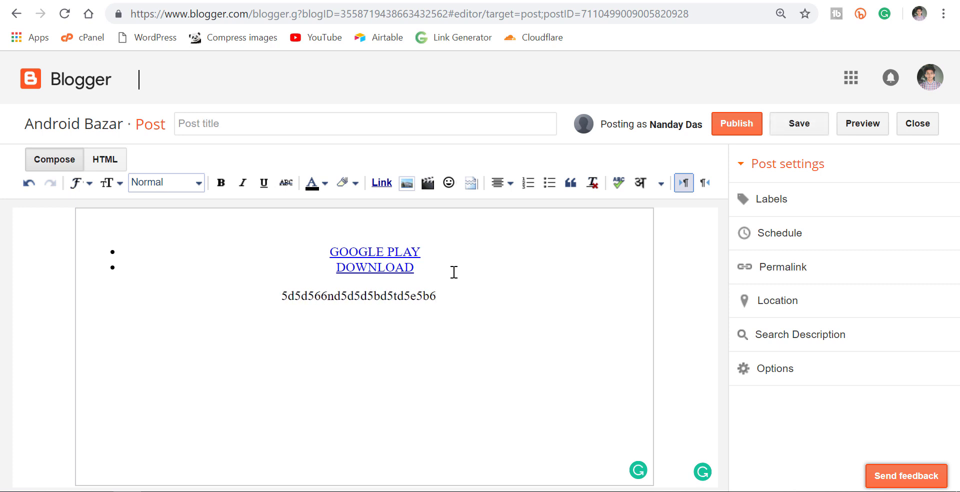
- Add two blank lines above the GOOGLE PLAY link and insert the soldier app icon there from this blog's images
click(335, 249)
key(Return)
key(Return)
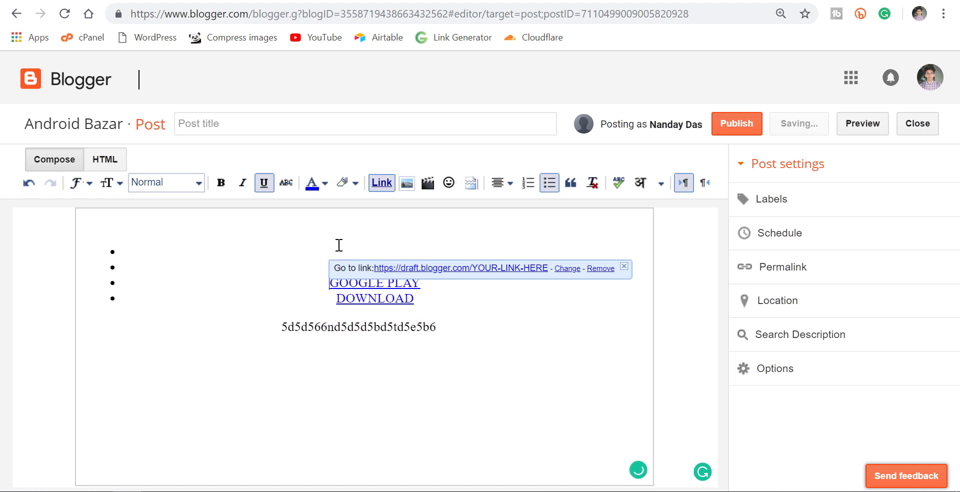
click(339, 245)
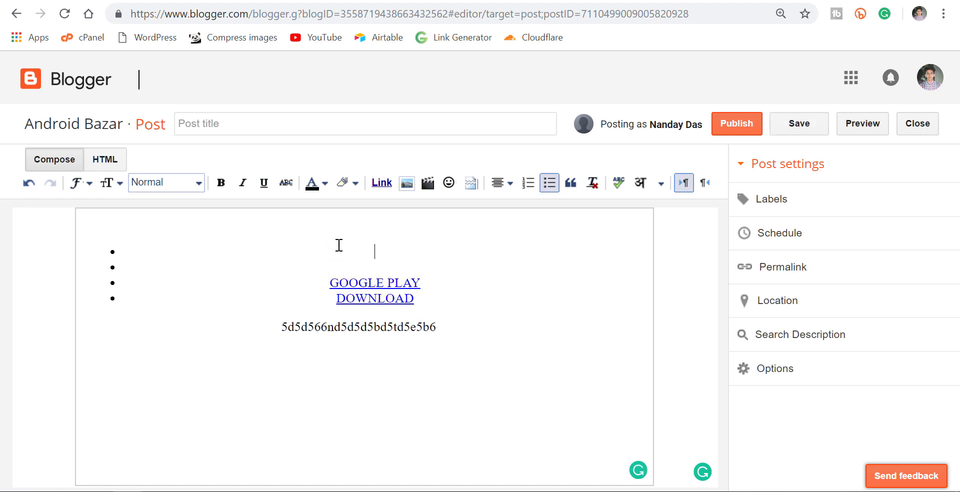
click(407, 183)
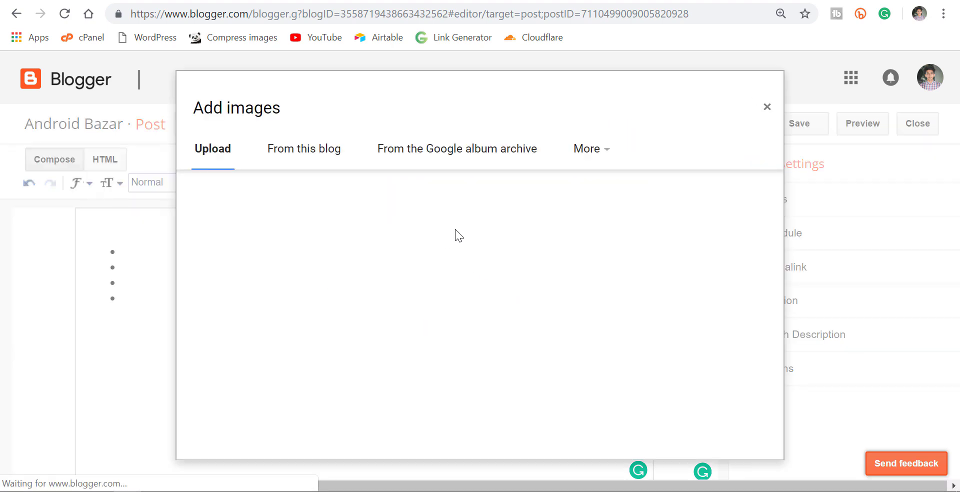
click(315, 150)
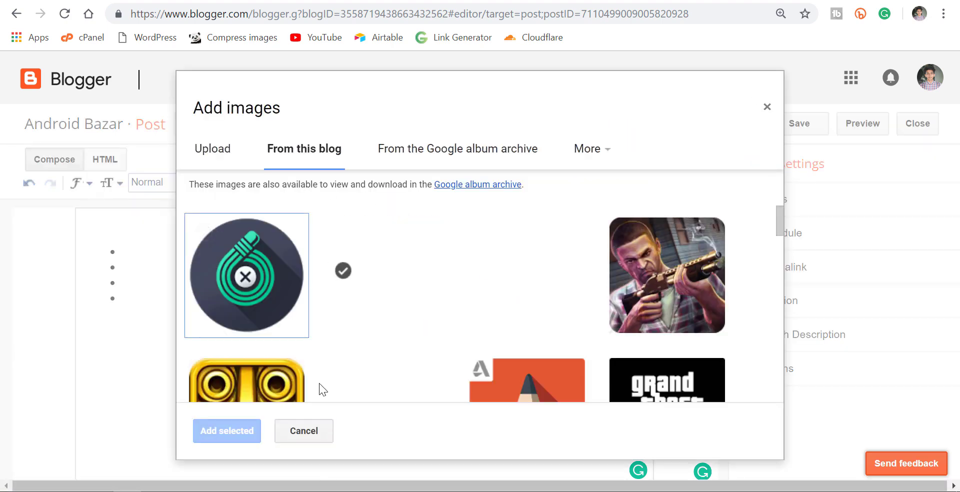
click(556, 297)
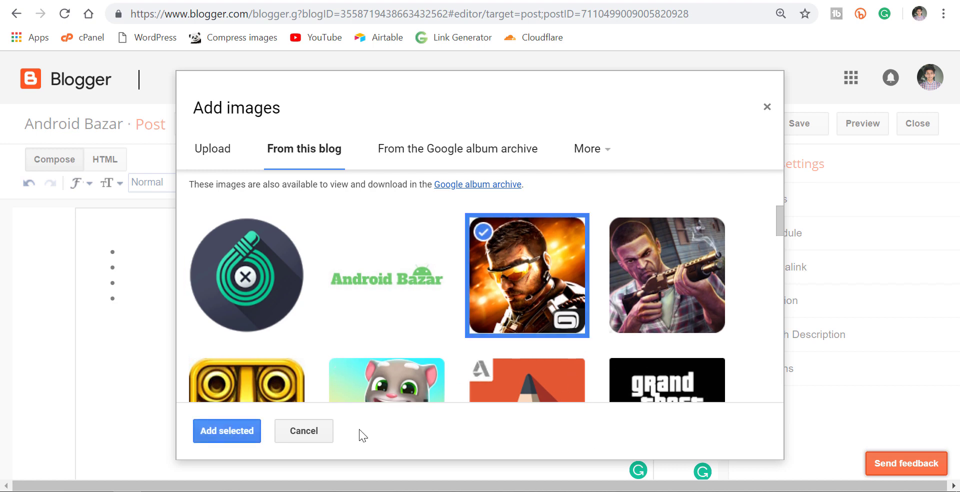
click(226, 431)
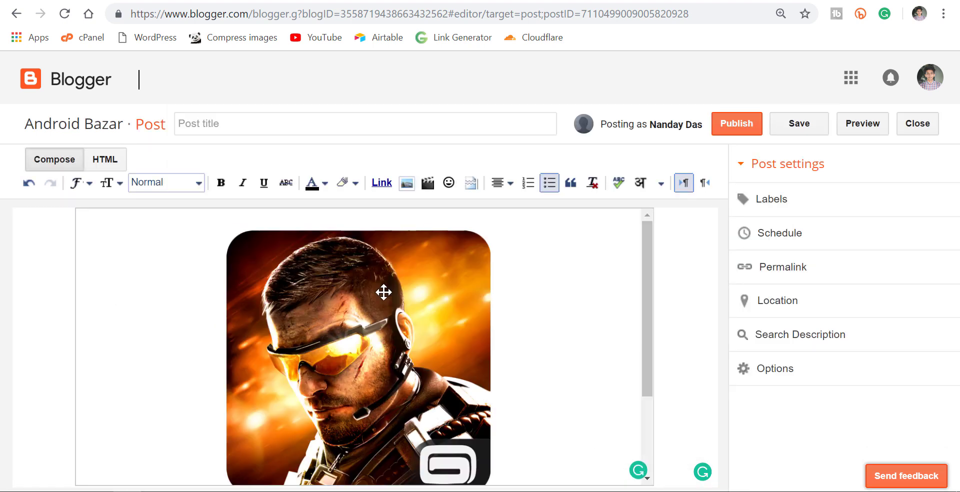
- Set the inserted app icon image to Small size and Left alignment
click(386, 292)
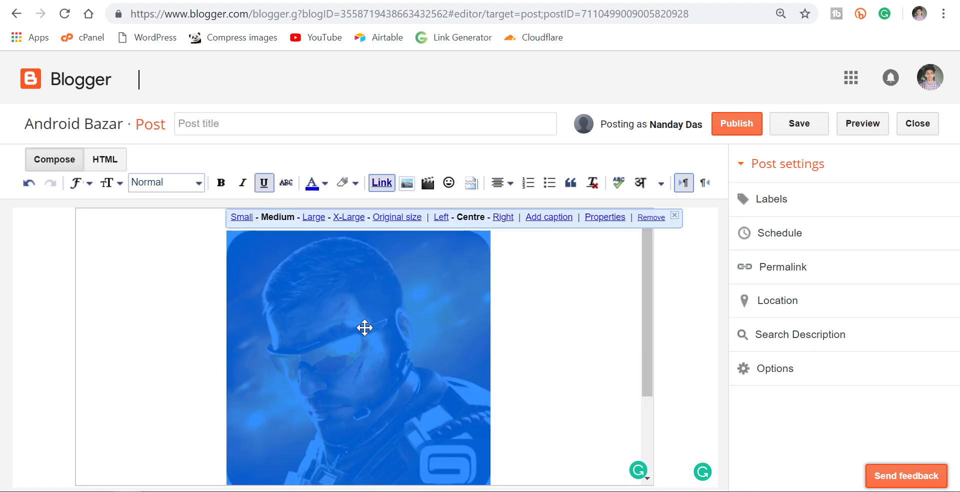
click(242, 218)
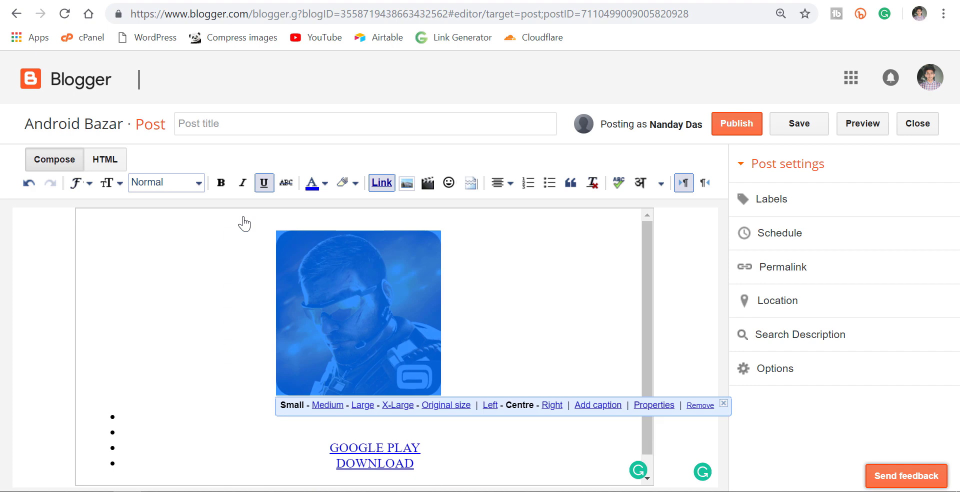
click(489, 405)
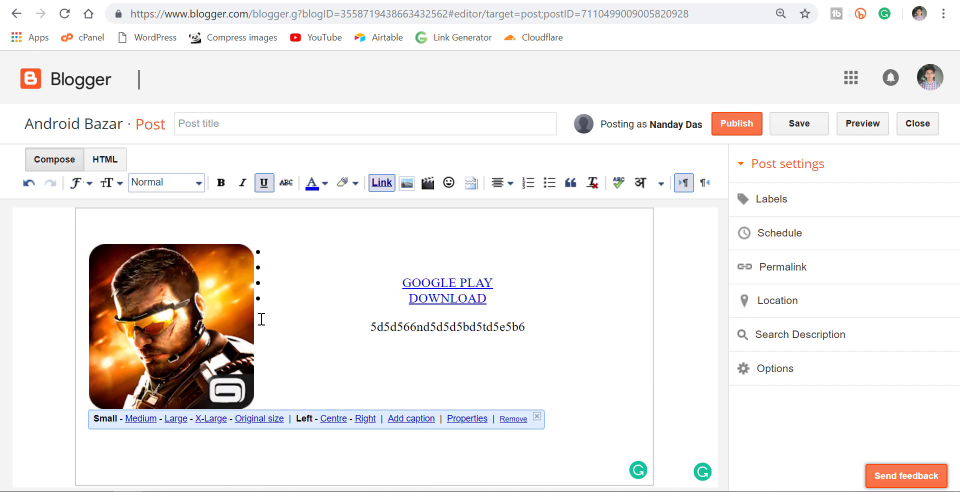
click(556, 329)
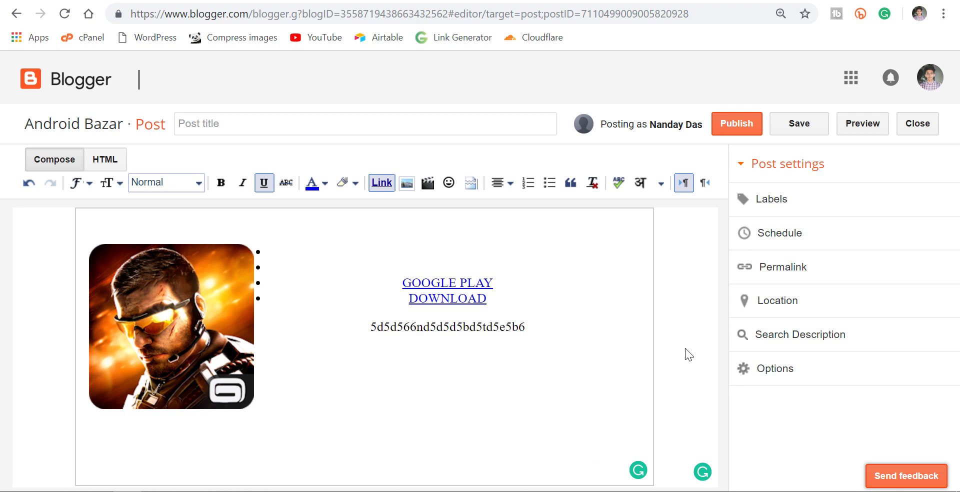
- Publish the post with the title demo, view it on the live blog, and return to the posts list
click(276, 120)
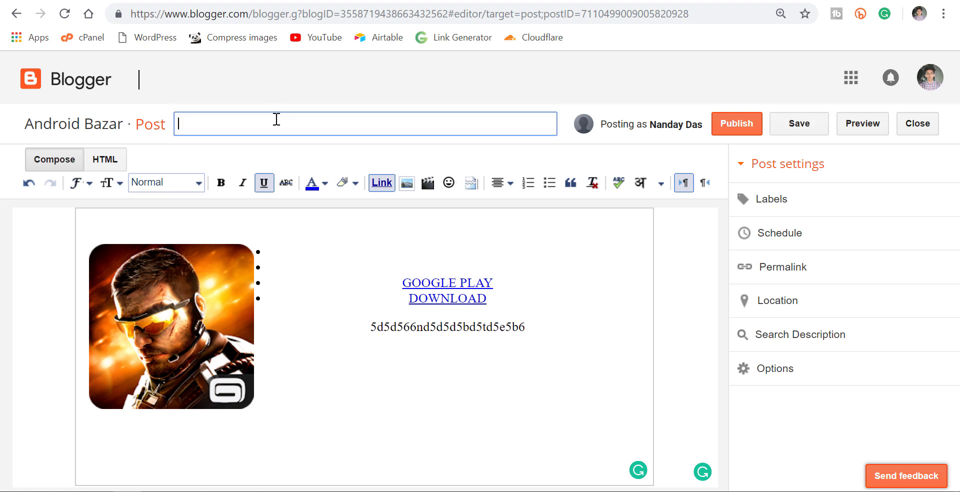
text(demo)
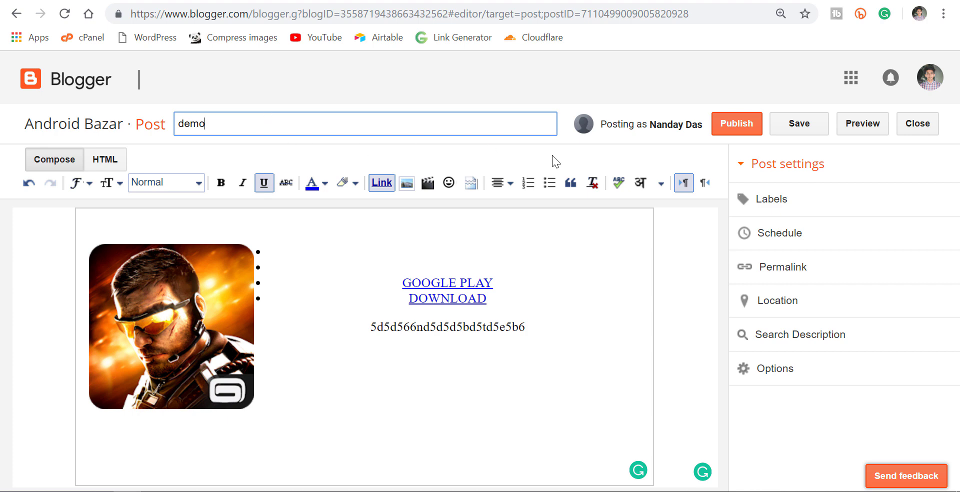
click(743, 133)
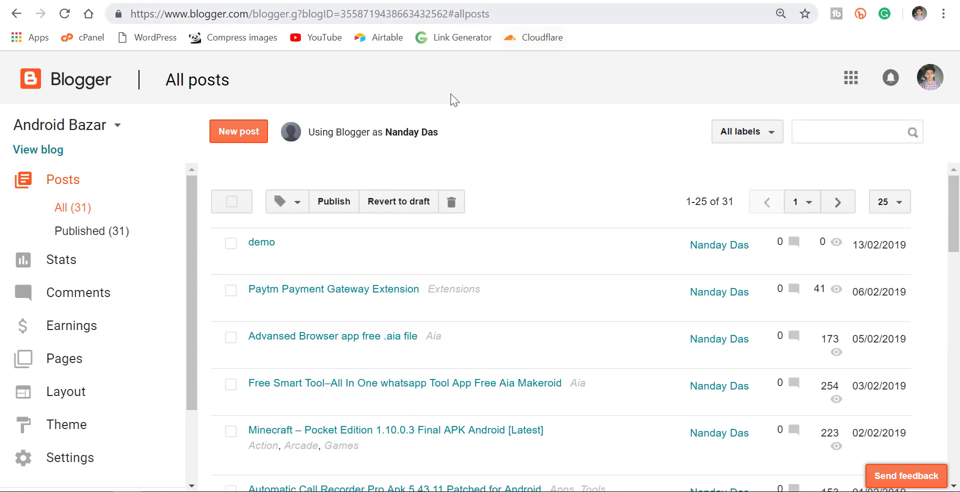
click(286, 263)
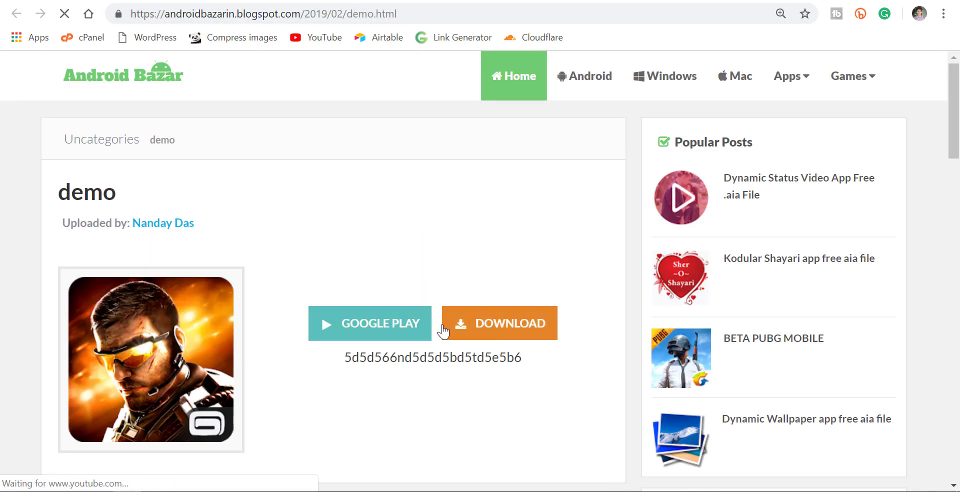
key(alt+Left)
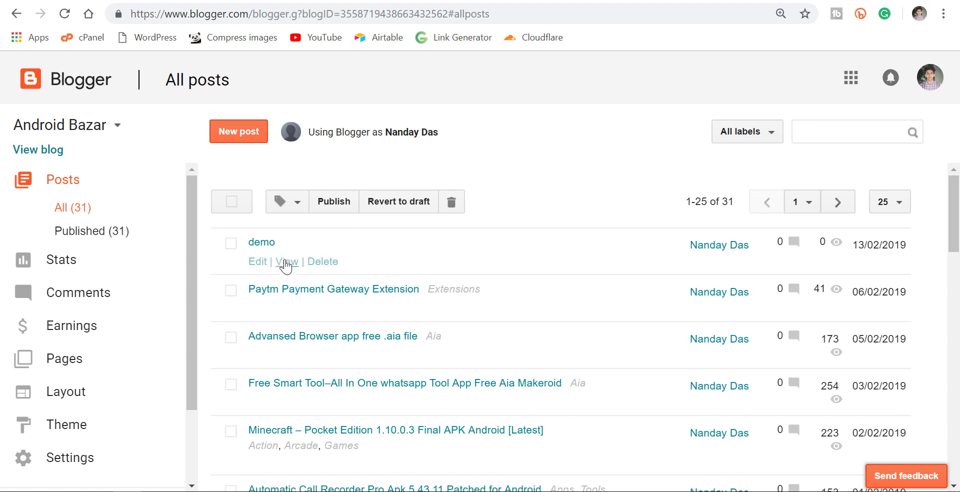
click(257, 262)
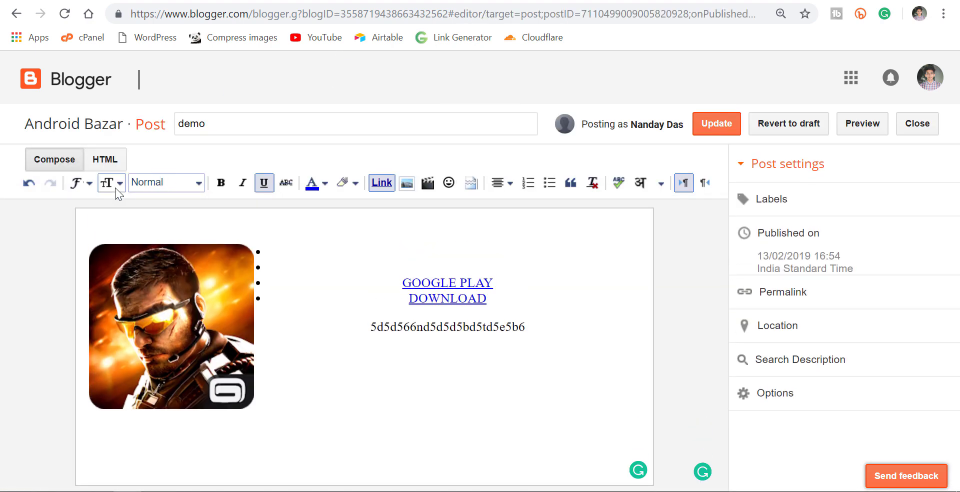
click(101, 161)
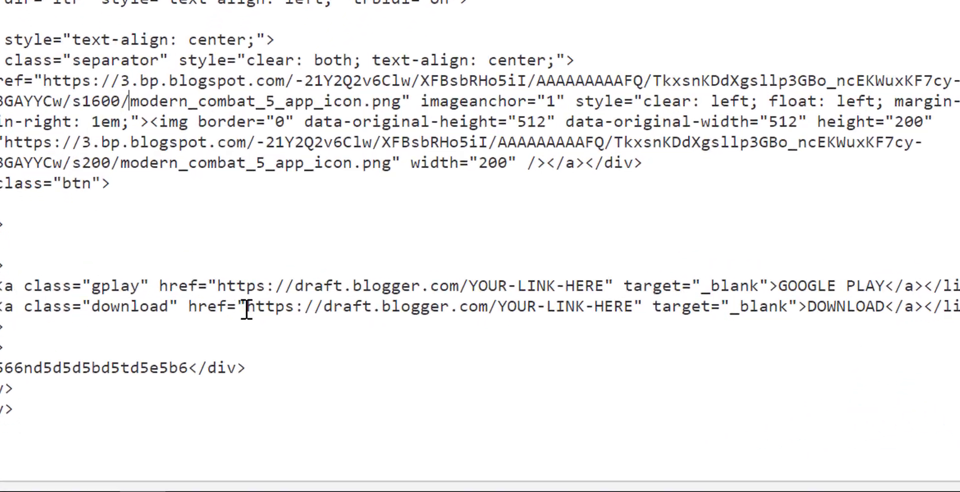
drag(192, 379, 352, 366)
drag(521, 281, 654, 302)
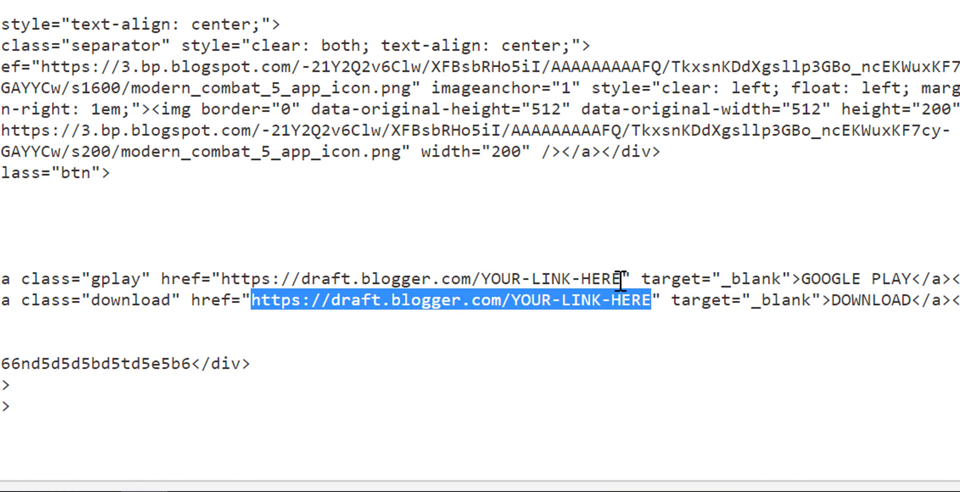
drag(620, 281, 221, 274)
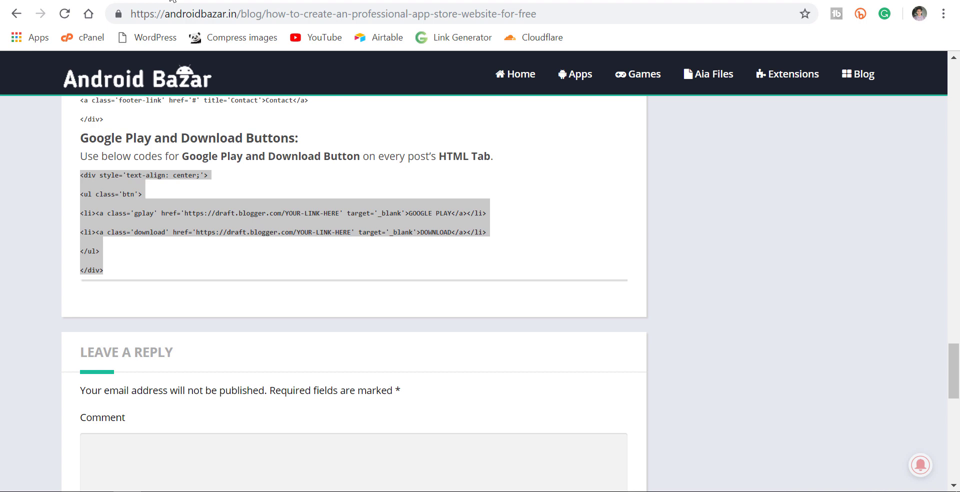
- Look over the tutorial article's Footer Links and Google Play and Download Buttons code sections
scroll(240, 404, down, 7)
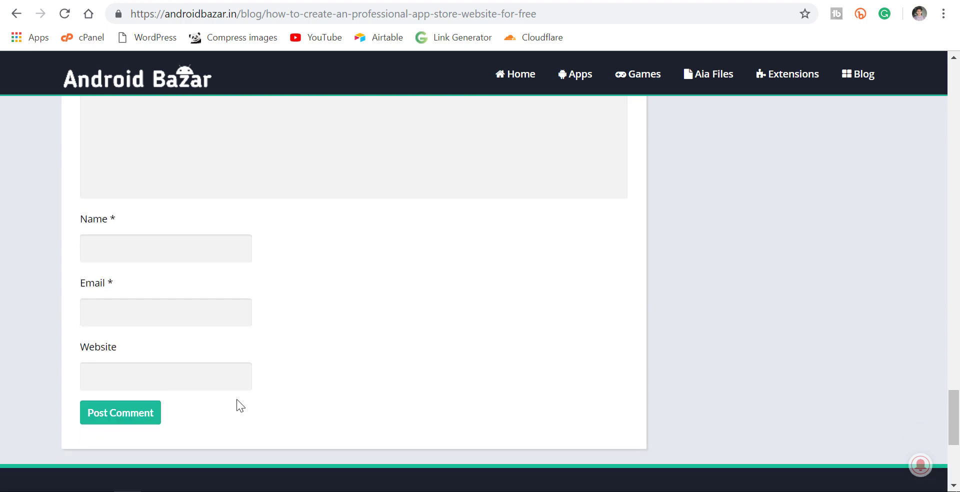
scroll(224, 353, up, 9)
click(530, 234)
scroll(530, 239, up, 5)
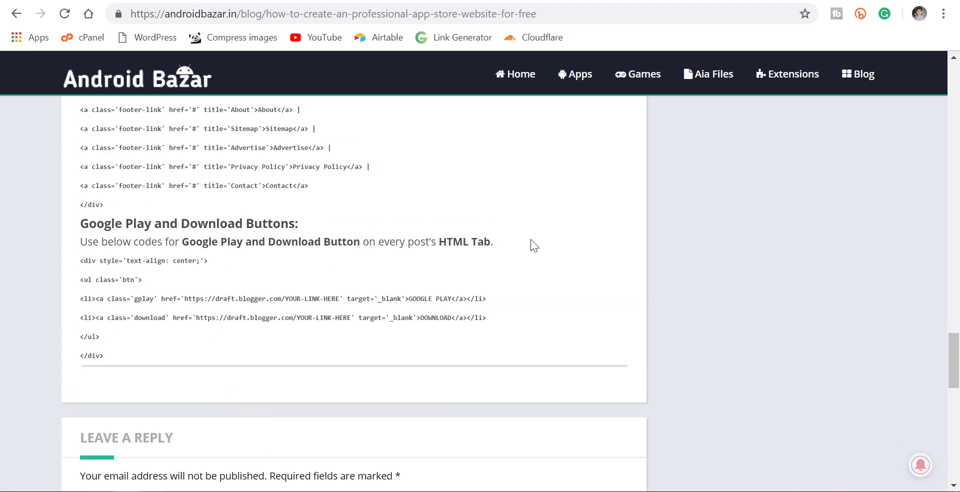
scroll(530, 239, down, 1)
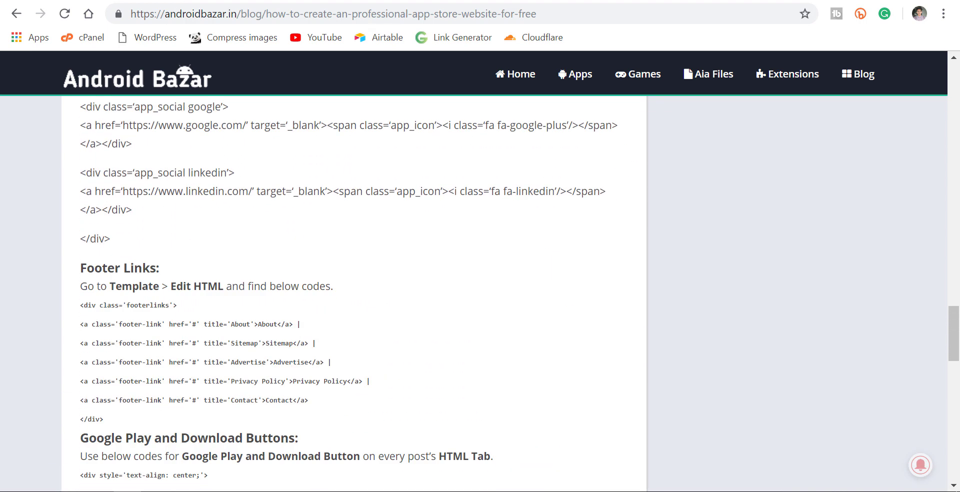
- Return to the demo post in Blogger, view it in Compose mode and close the editor
click(377, 2)
click(461, 345)
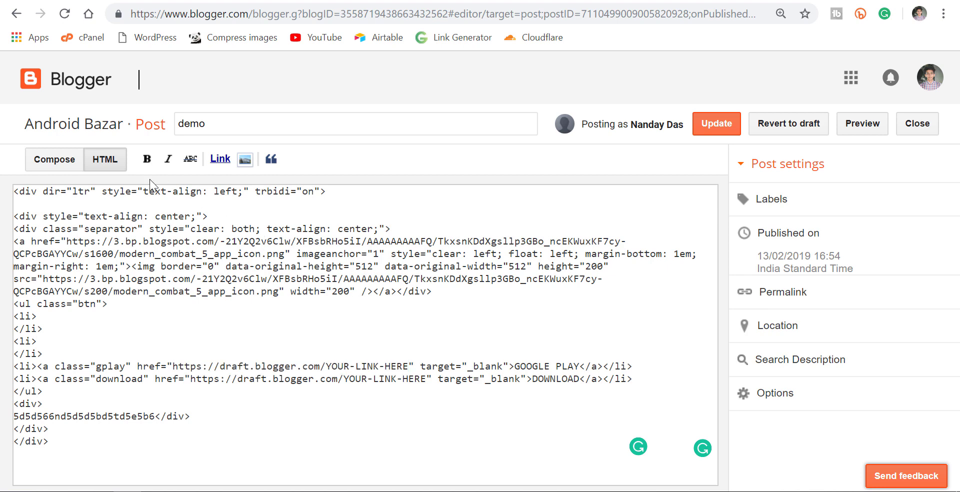
click(71, 167)
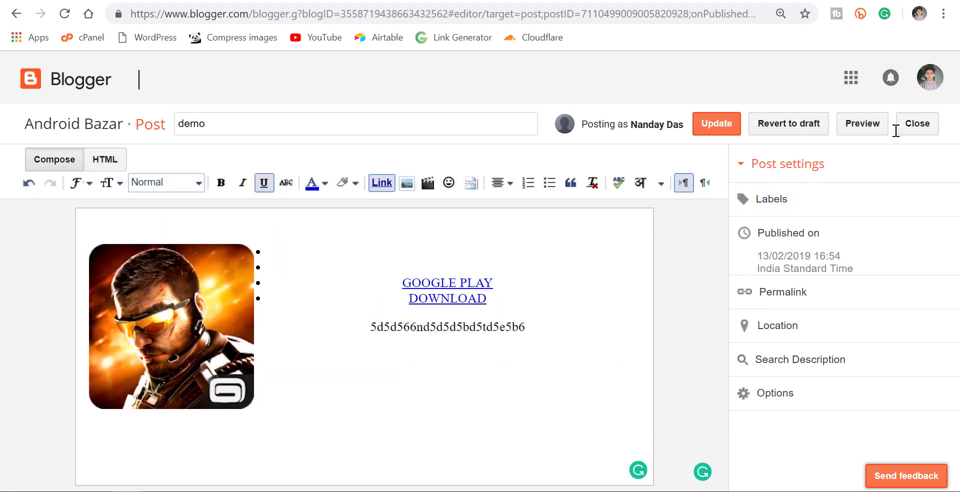
click(911, 134)
click(546, 98)
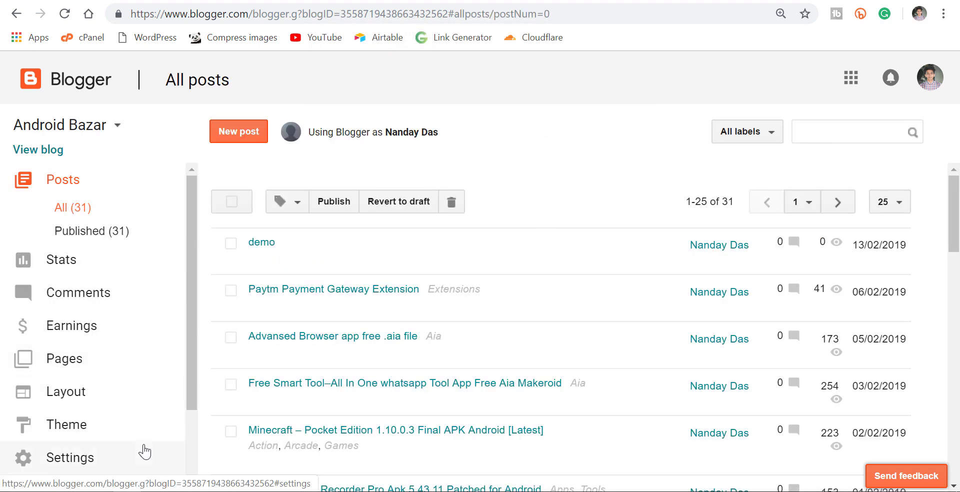
- Open the blog's Posts, comments and sharing settings and add a Post Template
click(145, 452)
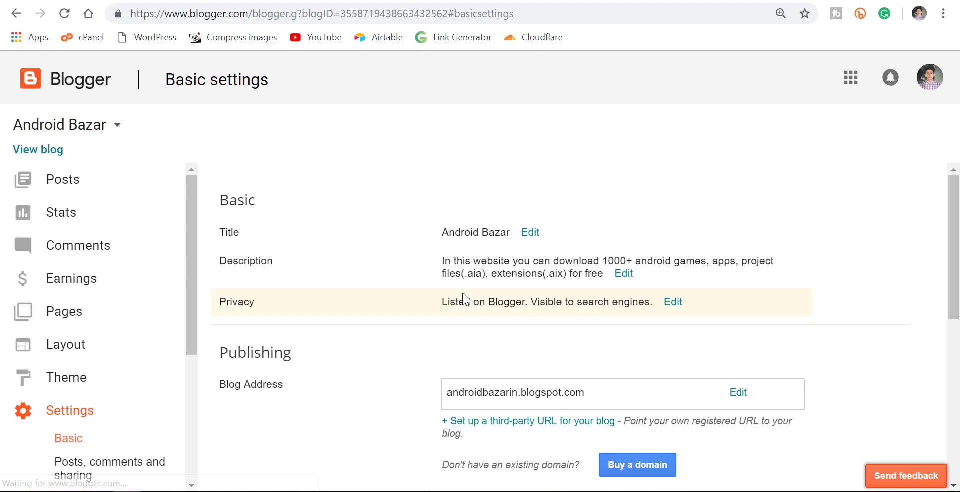
scroll(469, 301, down, 2)
click(98, 476)
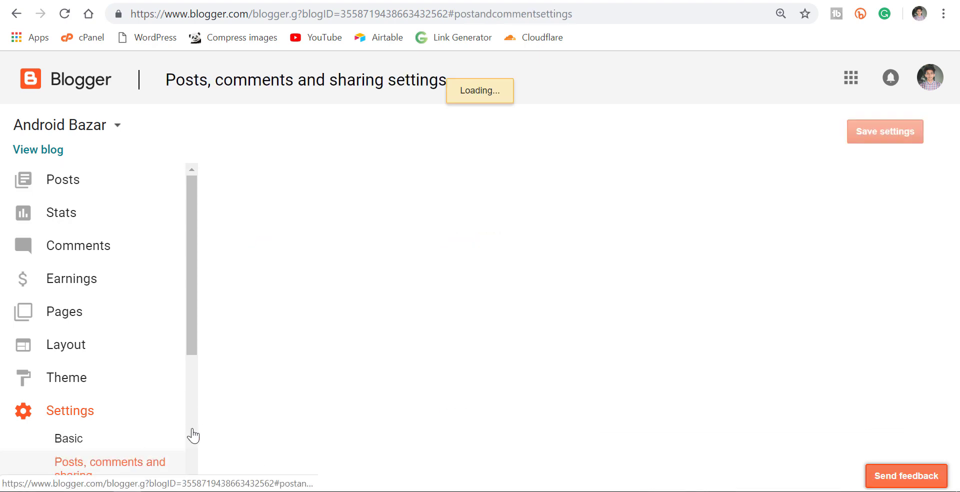
scroll(463, 285, down, 3)
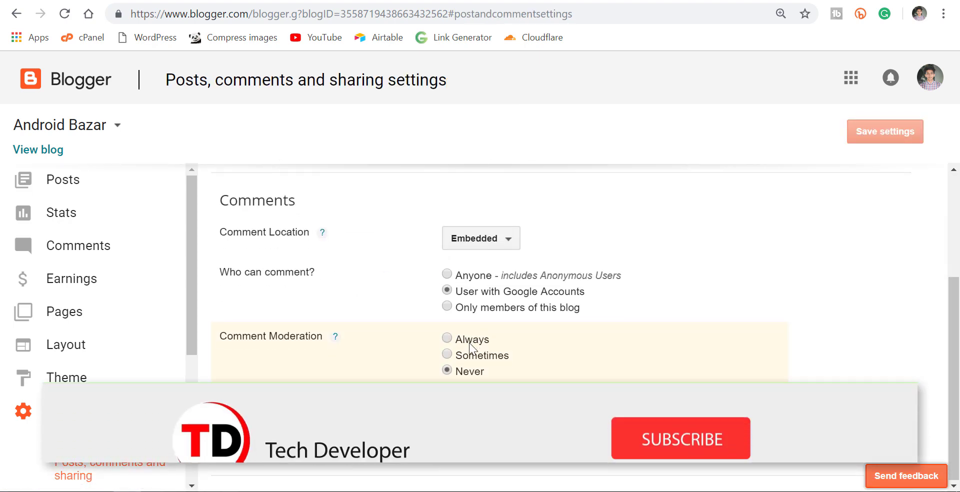
scroll(465, 337, up, 3)
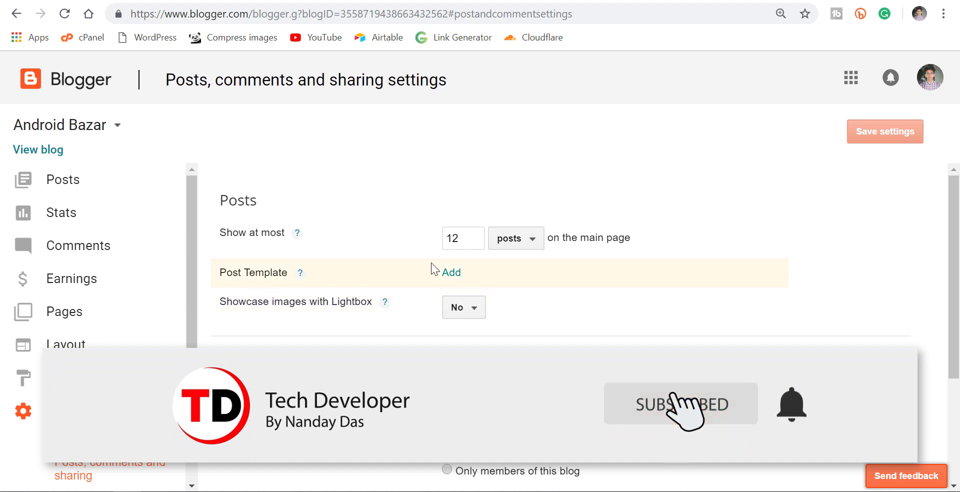
click(445, 279)
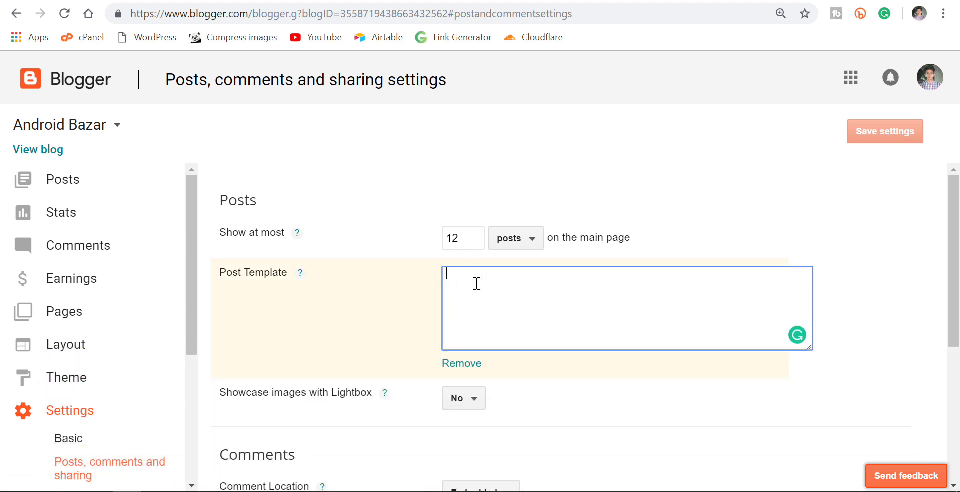
- Copy the Google Play and Download button code from the tutorial article into the Post Template and save the settings
key(ctrl+v)
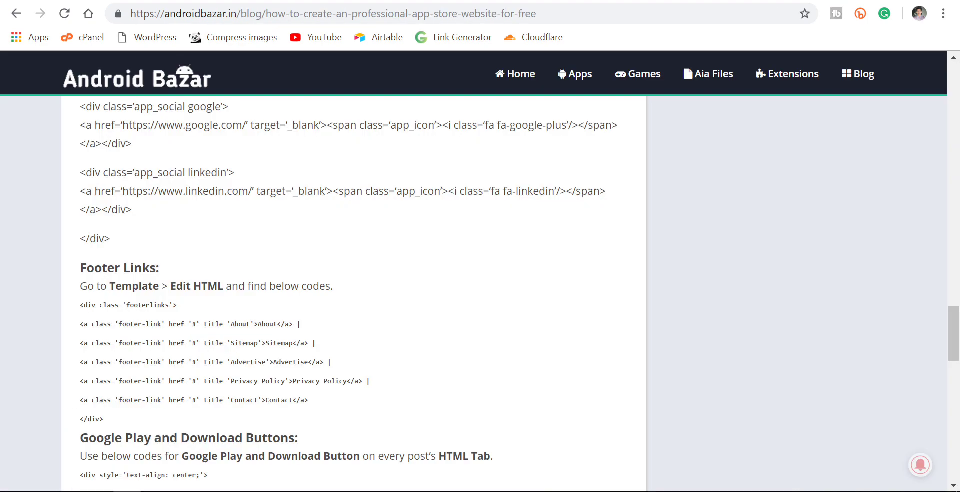
scroll(328, 347, down, 6)
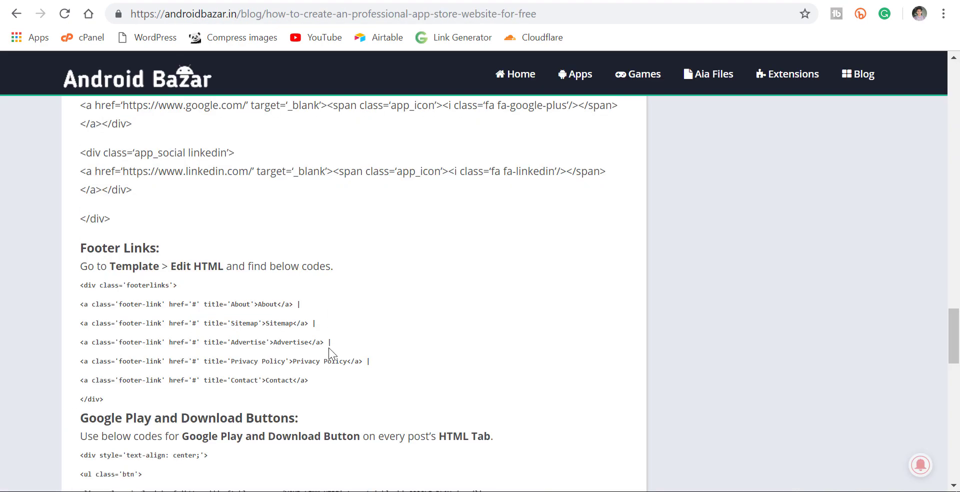
drag(104, 271, 76, 175)
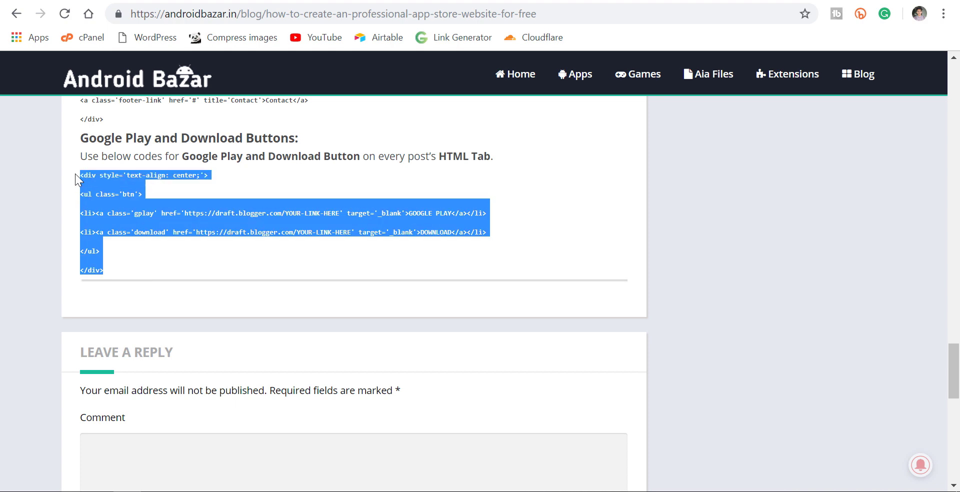
click(550, 233)
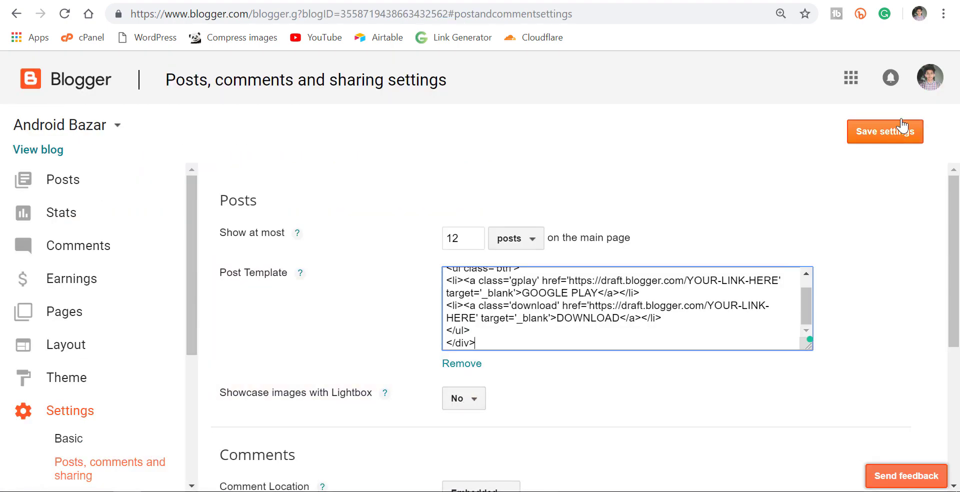
click(902, 125)
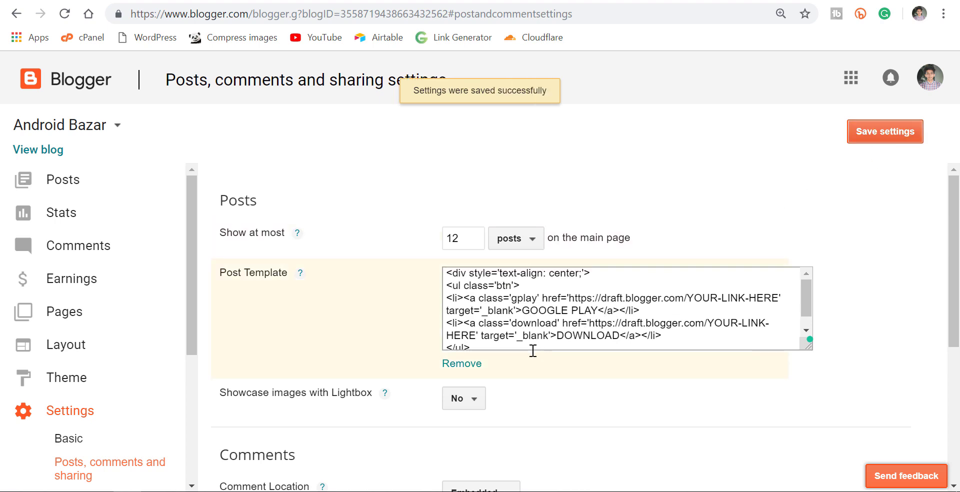
- Start a new post to check the template's GOOGLE PLAY and DOWNLOAD links, and close it without publishing
click(90, 180)
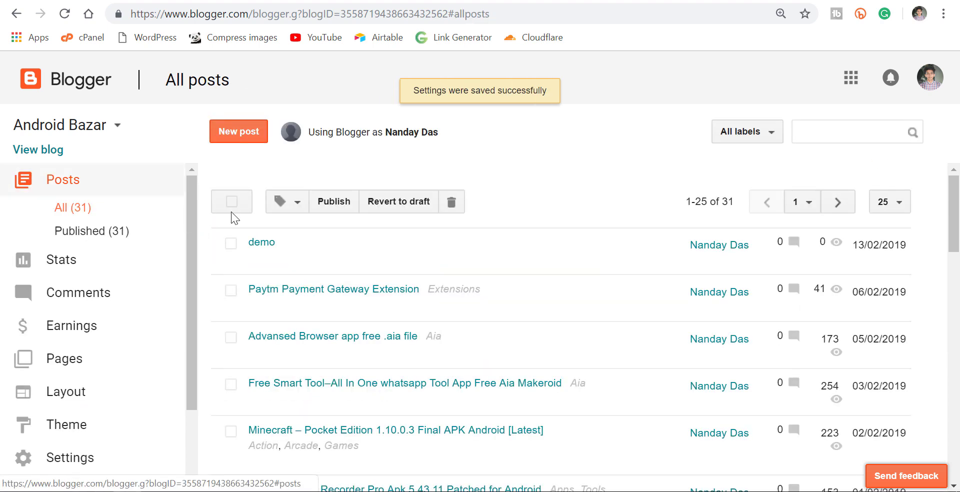
click(253, 136)
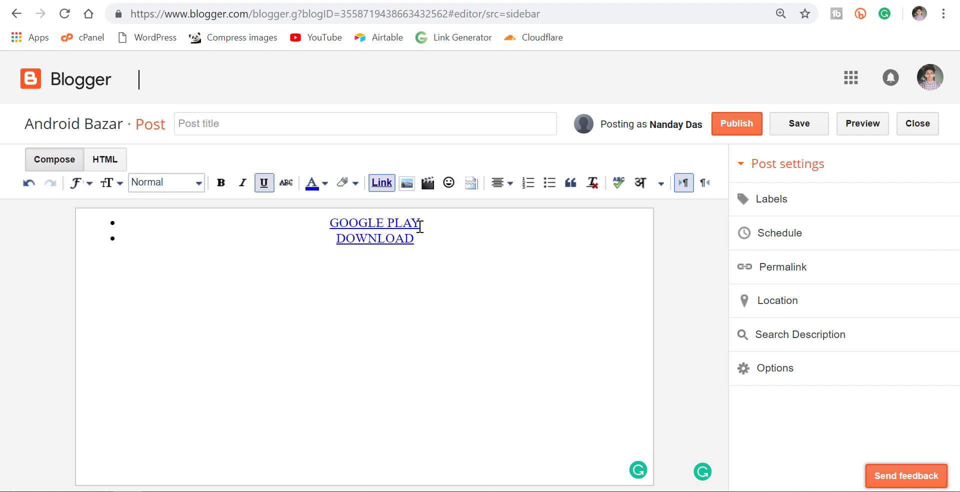
click(931, 125)
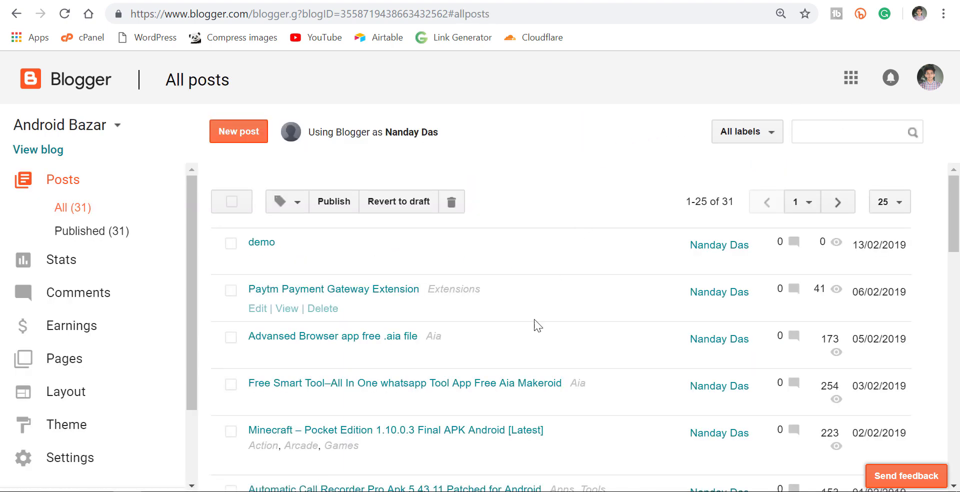
scroll(537, 325, down, 10)
- Open the live blog and search it for n6f76r
click(38, 149)
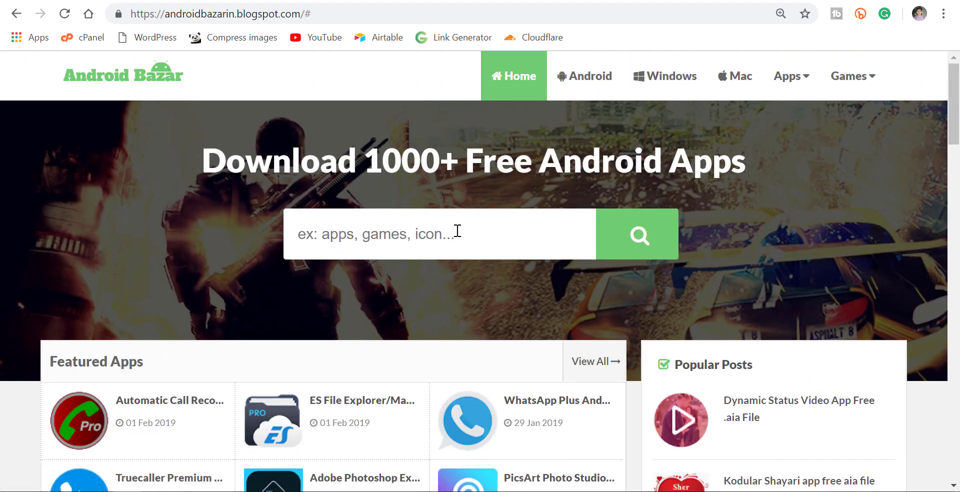
click(465, 234)
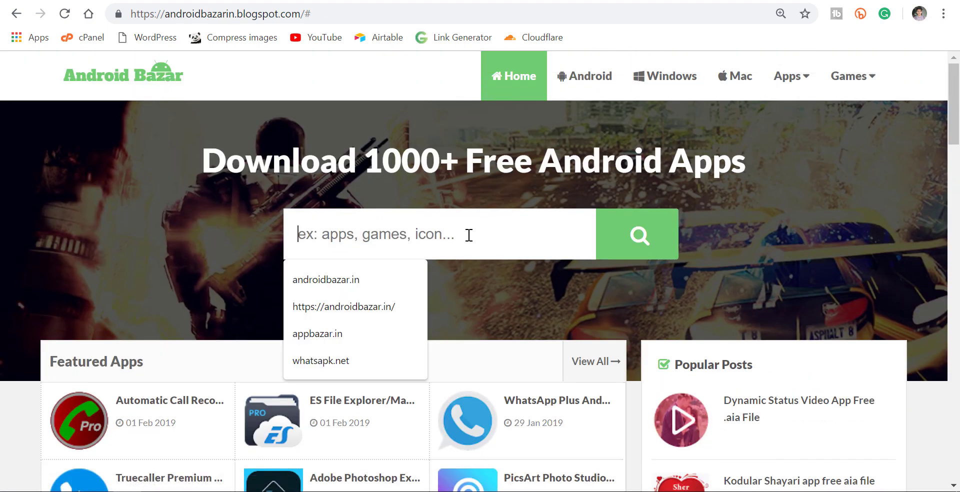
text(n6f76r)
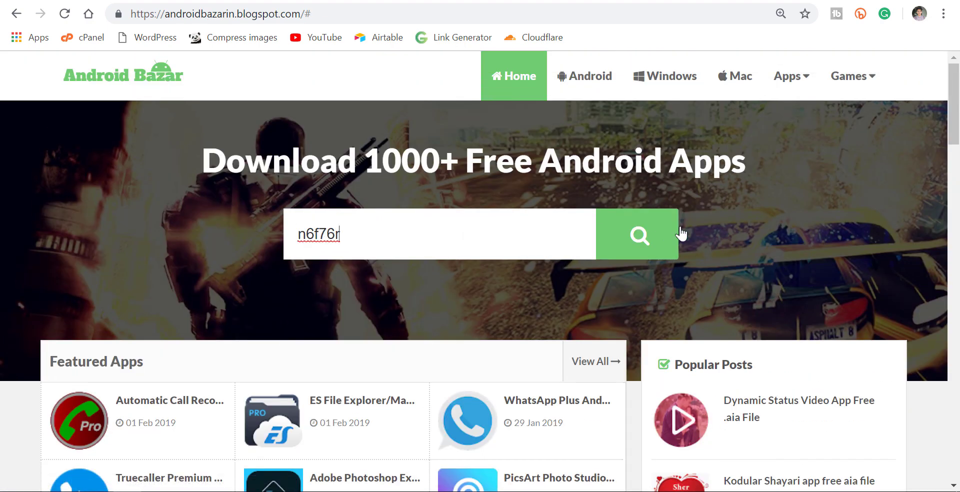
click(654, 224)
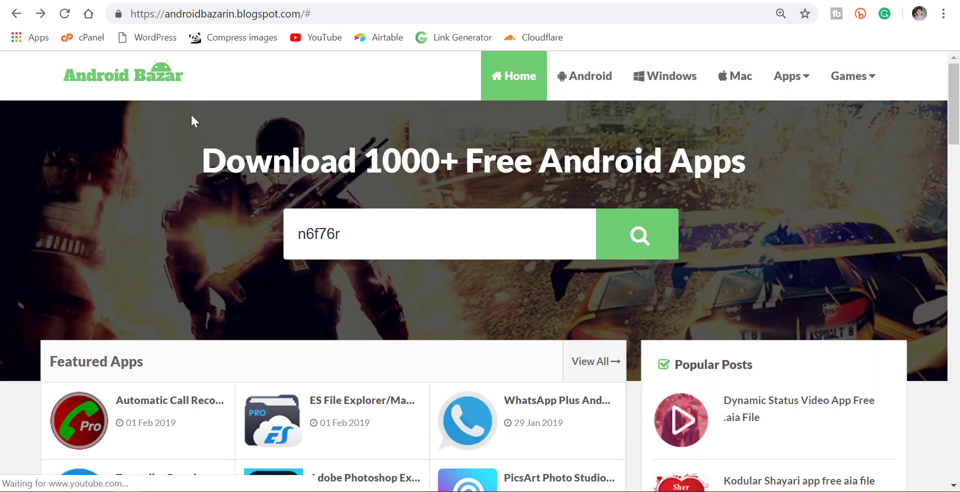
- Examine the live blog's homepage, including its featured apps and games, recently uploaded items, page navigation and sidebar widgets
scroll(340, 291, down, 5)
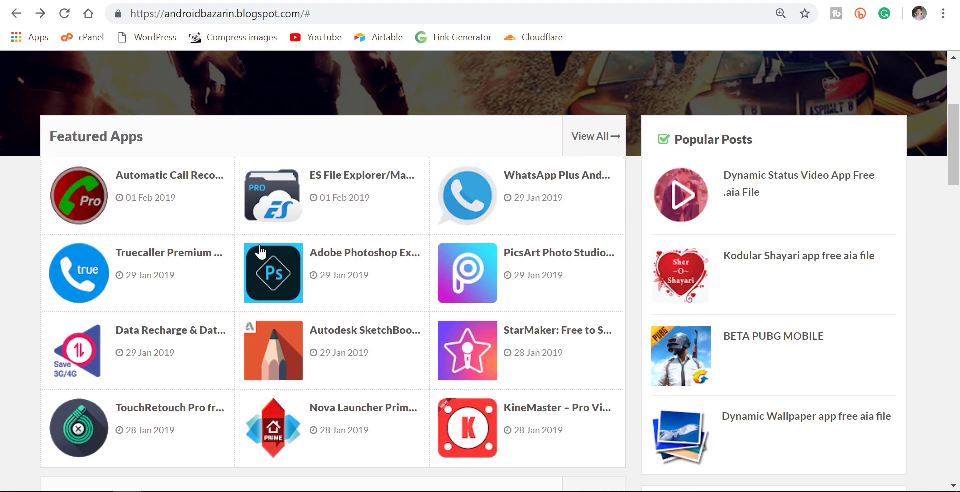
drag(137, 139, 101, 192)
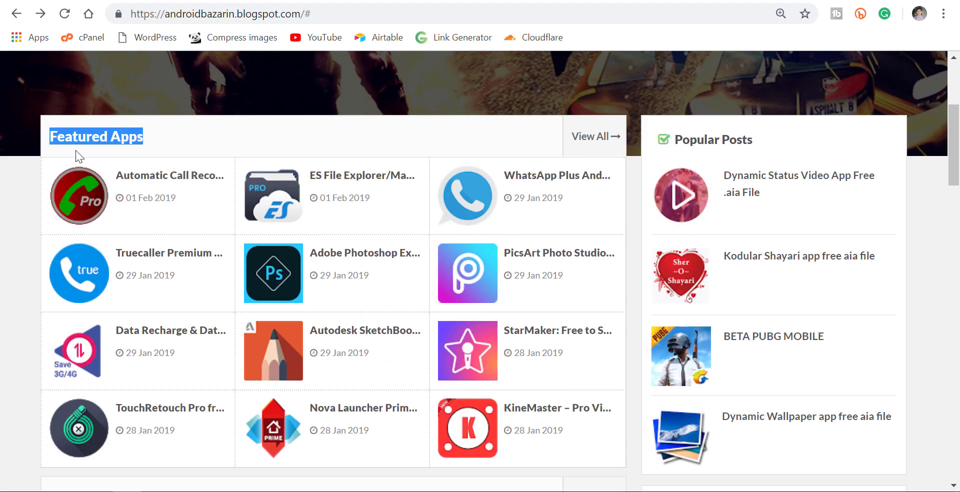
click(7, 225)
scroll(343, 278, down, 5)
scroll(362, 262, up, 4)
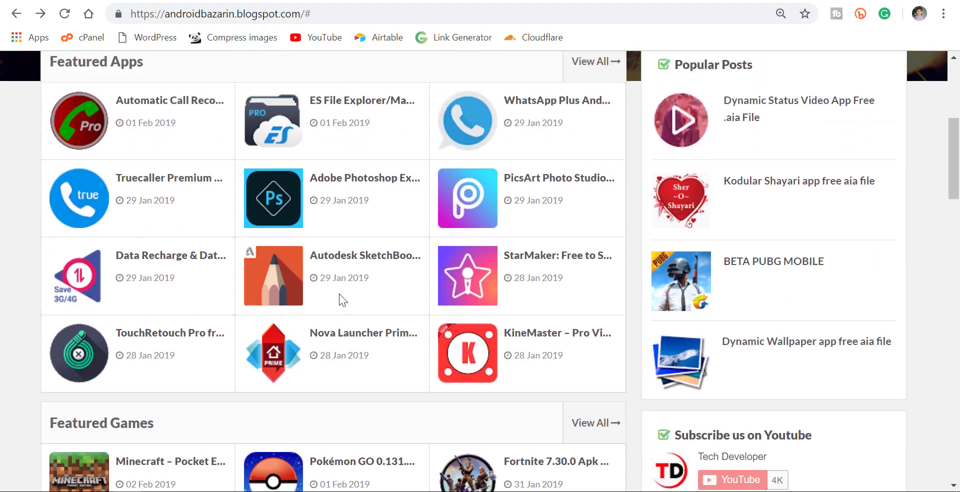
scroll(295, 326, down, 5)
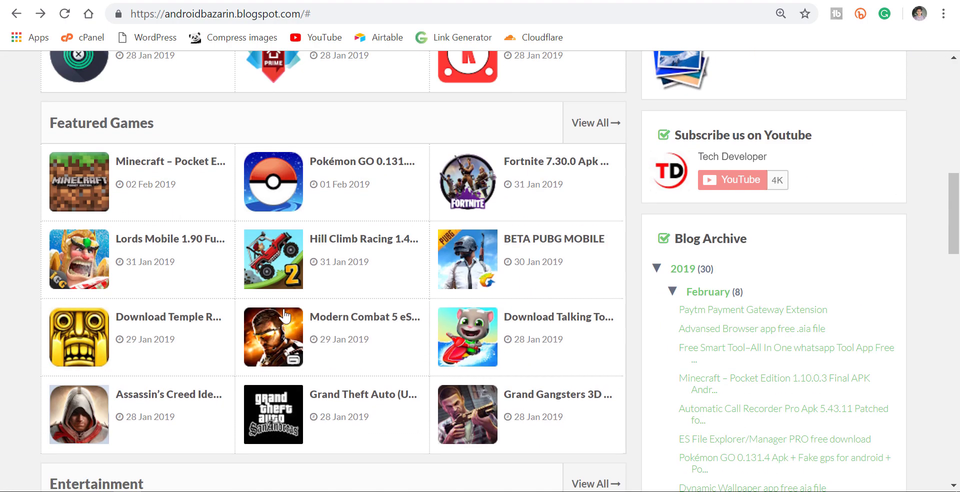
scroll(369, 285, down, 5)
scroll(252, 295, down, 4)
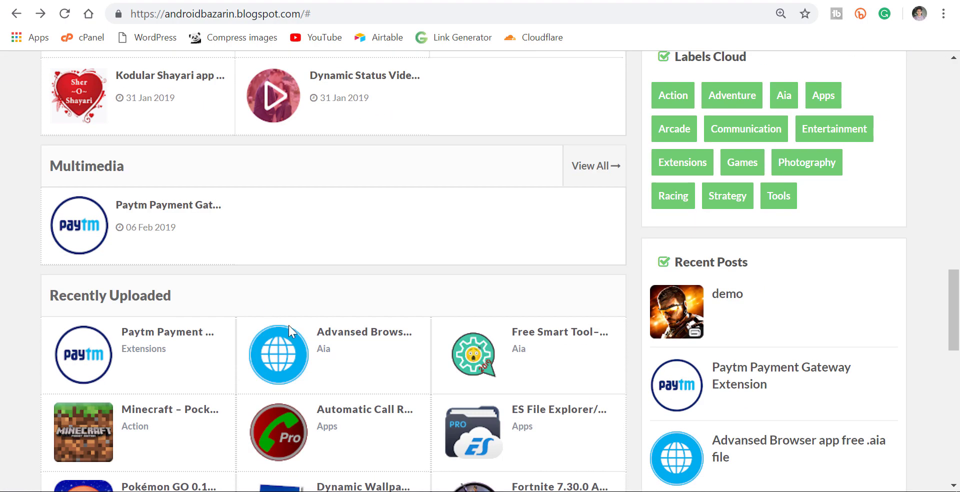
scroll(465, 238, down, 8)
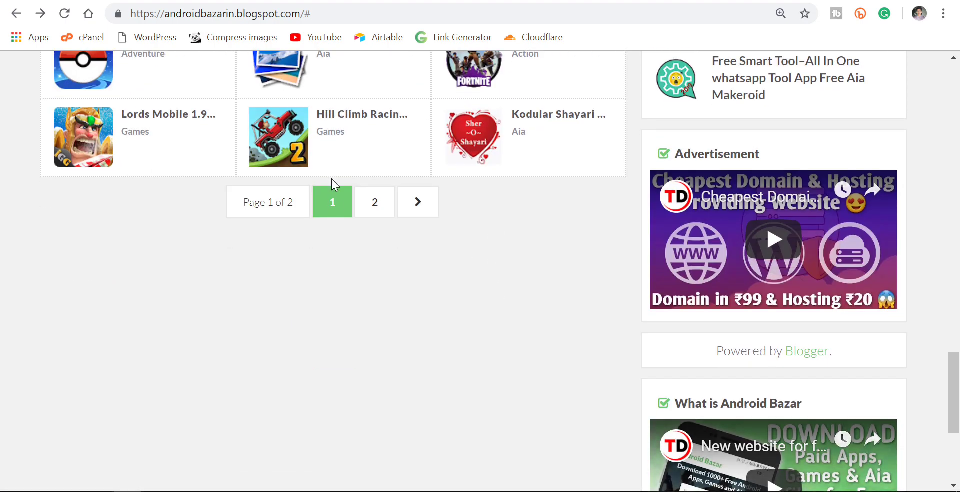
scroll(746, 297, down, 1)
scroll(820, 236, up, 9)
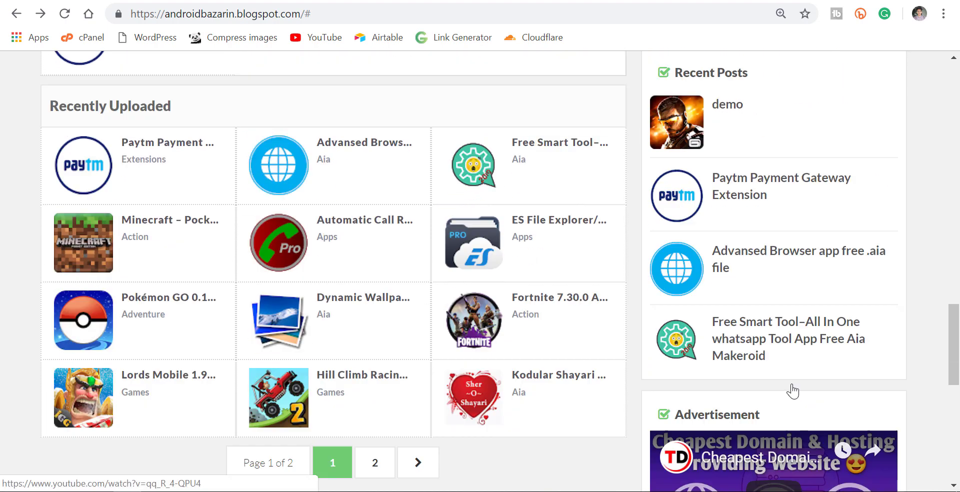
scroll(788, 355, up, 15)
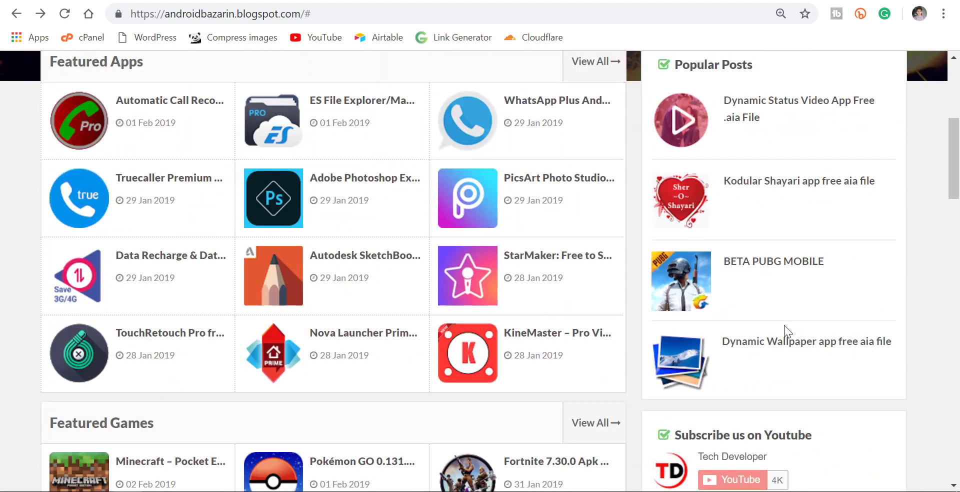
scroll(724, 332, up, 3)
scroll(726, 328, down, 18)
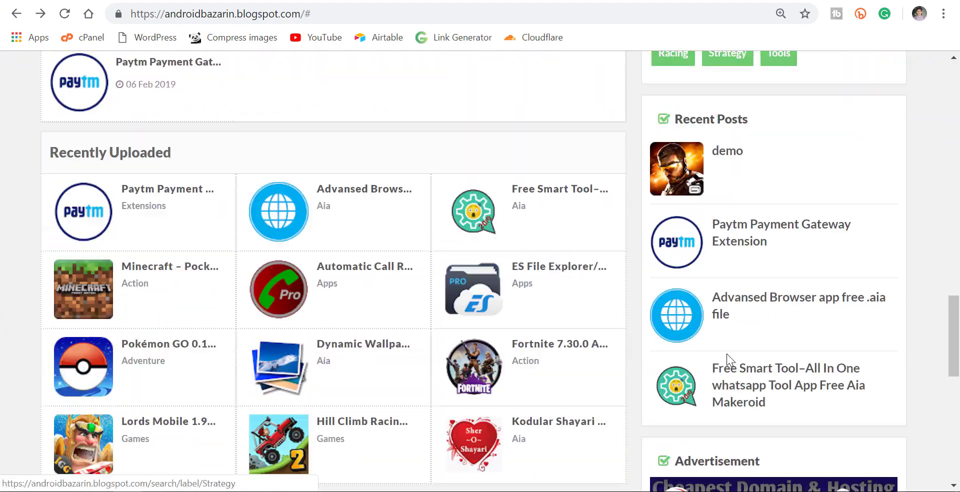
scroll(728, 424, down, 10)
scroll(728, 424, up, 9)
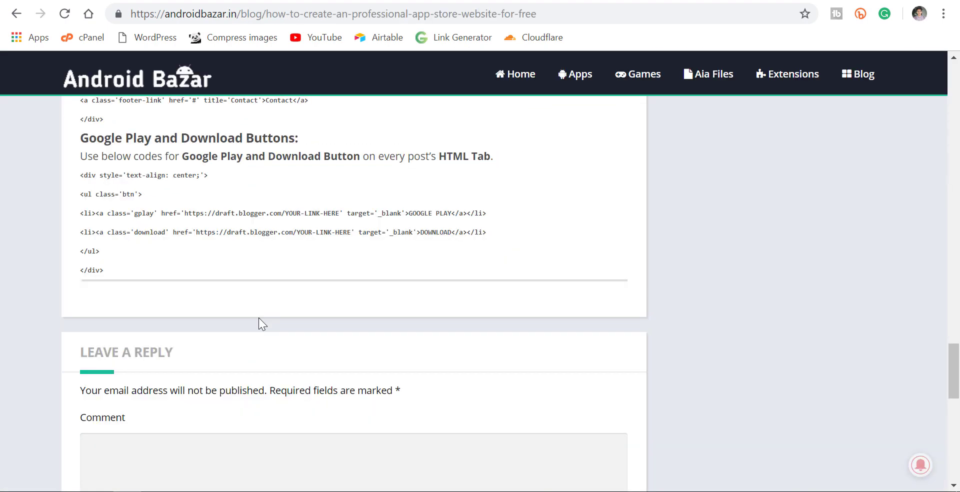
- Review the tutorial article's menu code, theme download links and installation instructions
scroll(359, 341, up, 20)
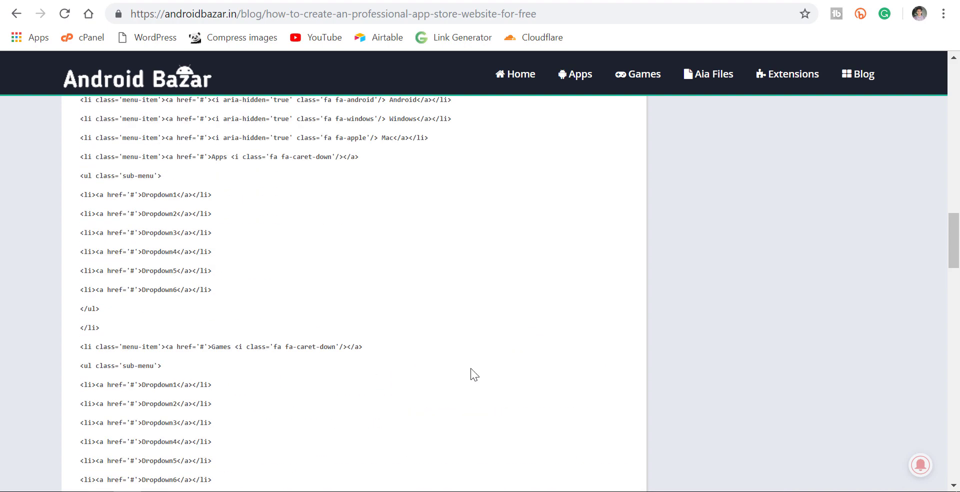
scroll(485, 381, up, 7)
scroll(433, 384, down, 11)
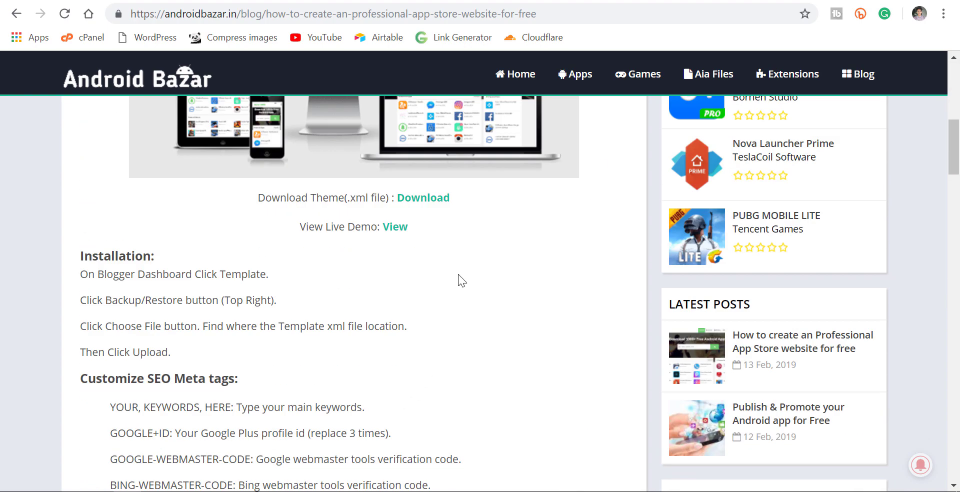
- Check the article's SEO meta tag instructions, and open the Android Bazar homepage to look through its Aia Files, Extensions and Featured Apps sections
scroll(505, 256, down, 1)
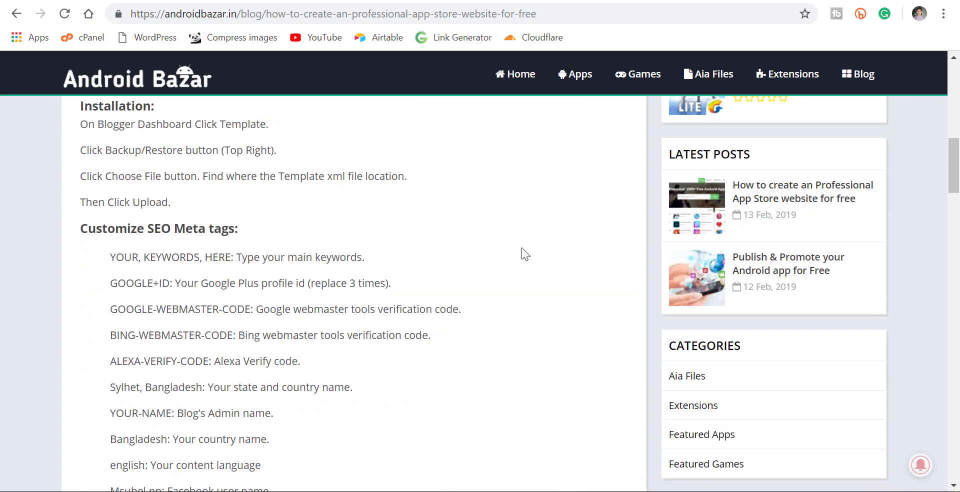
scroll(521, 247, up, 12)
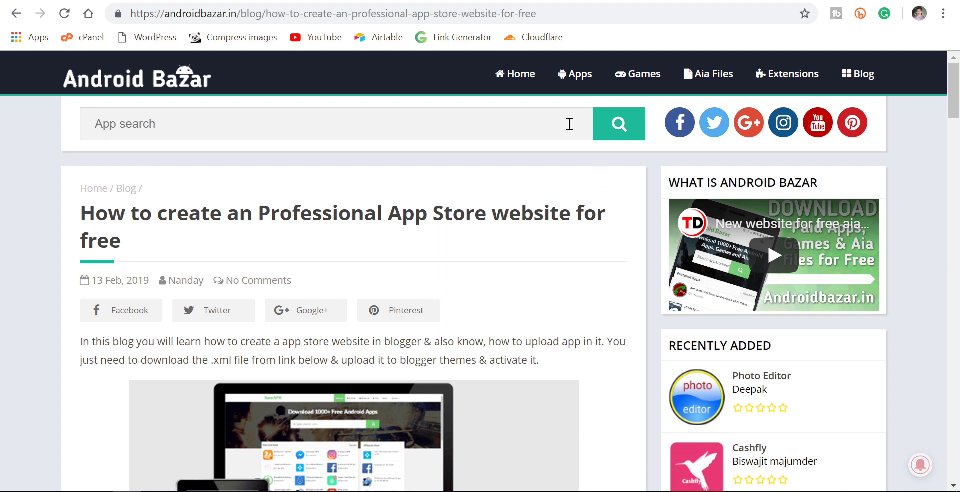
click(533, 88)
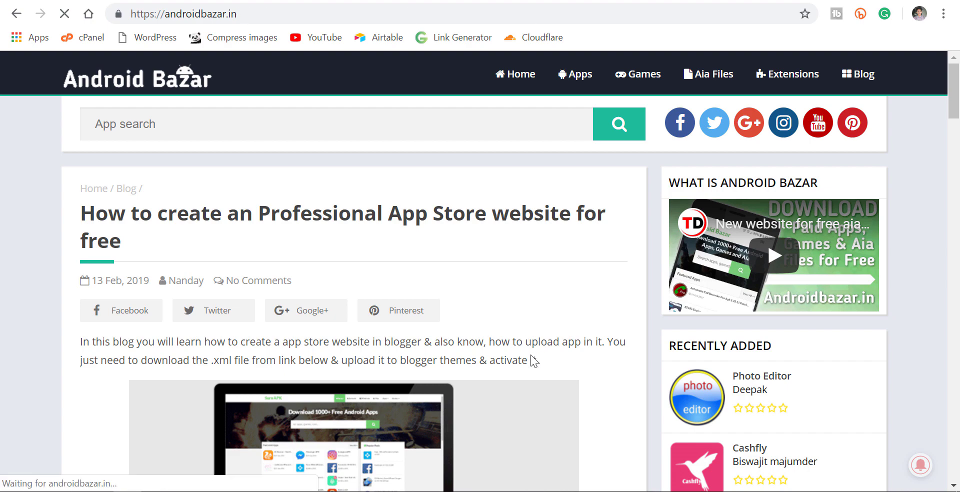
scroll(530, 358, down, 20)
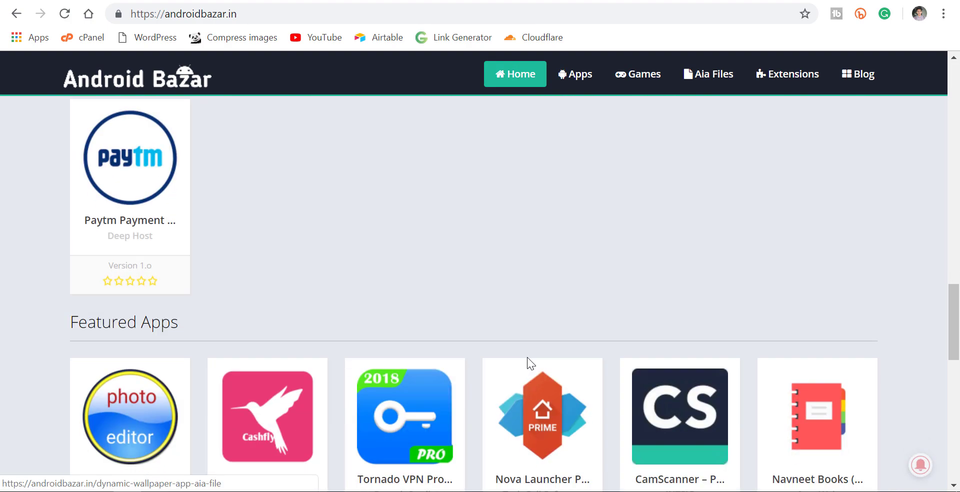
scroll(527, 357, down, 9)
scroll(609, 371, up, 16)
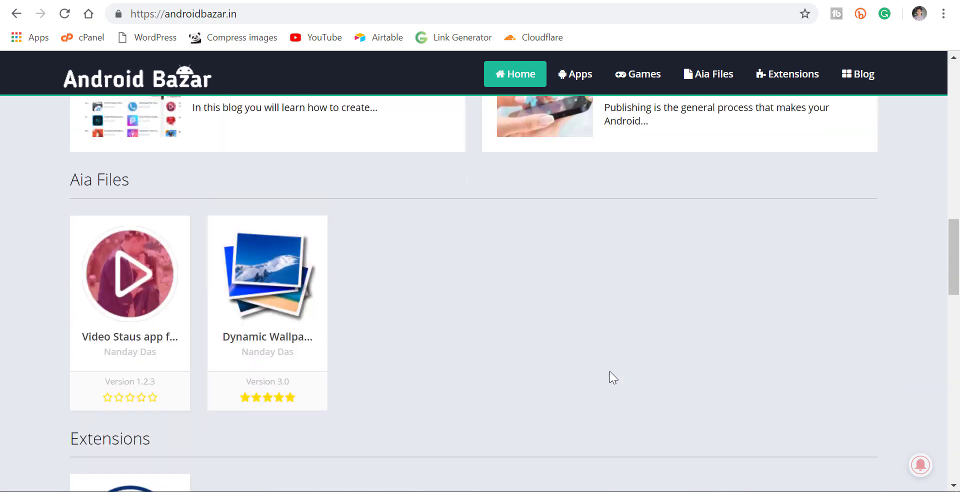
scroll(610, 371, up, 5)
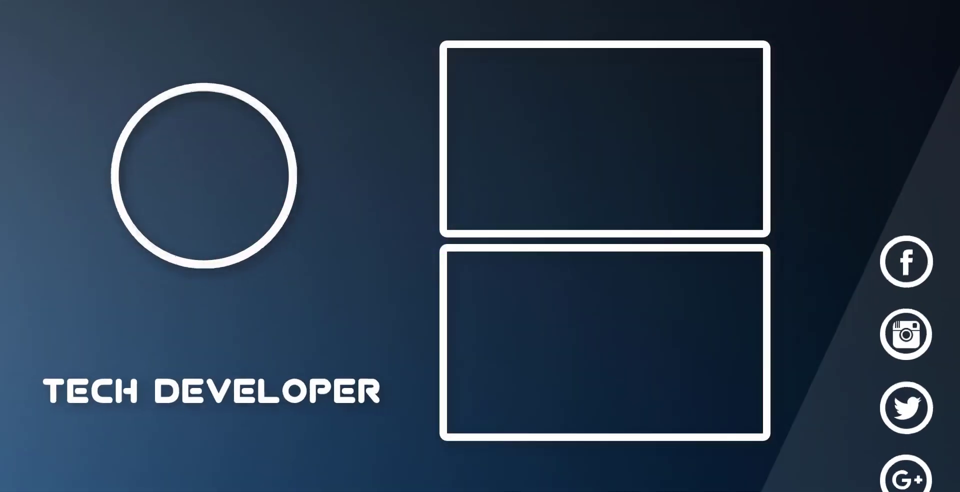